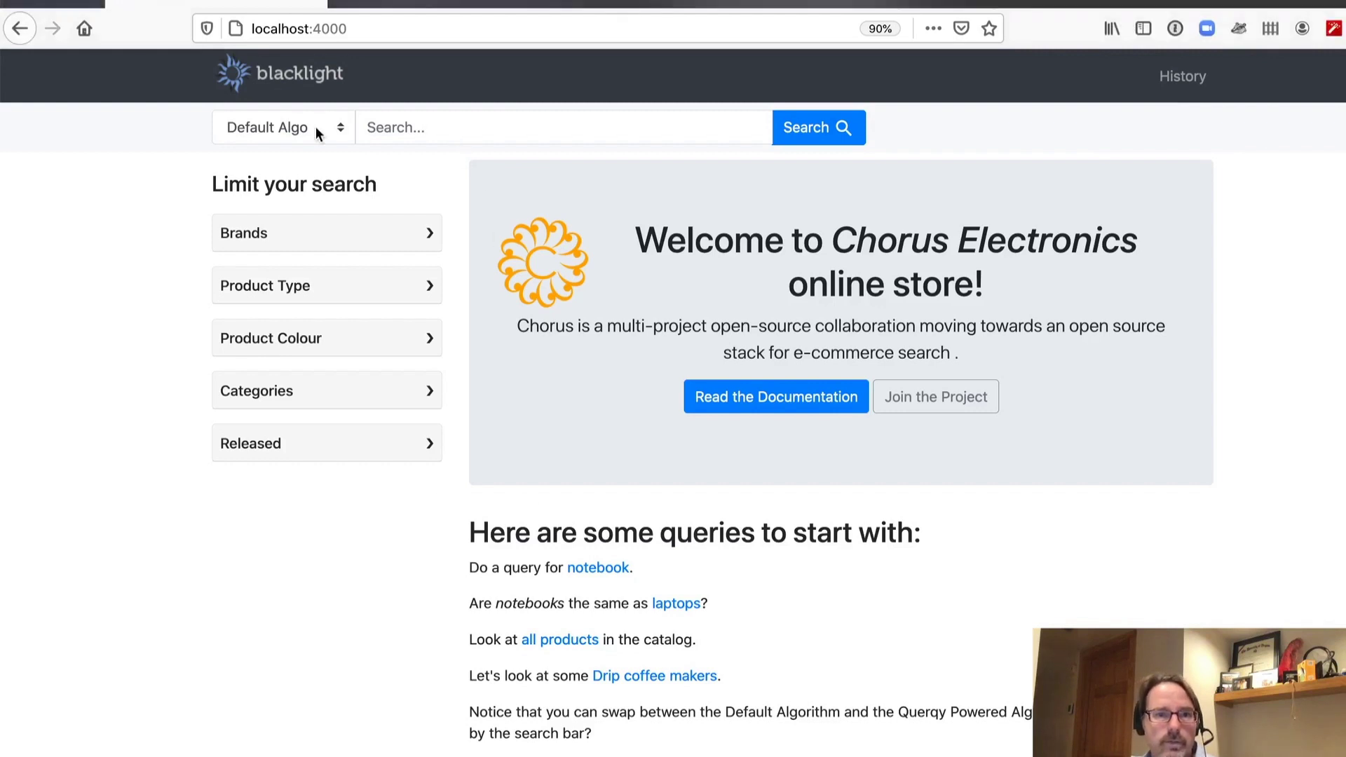
Search Blacklight for 'projector' with Querqy Algo and browse the 160 results
left_click(276, 127)
left_click(305, 161)
left_click(409, 134)
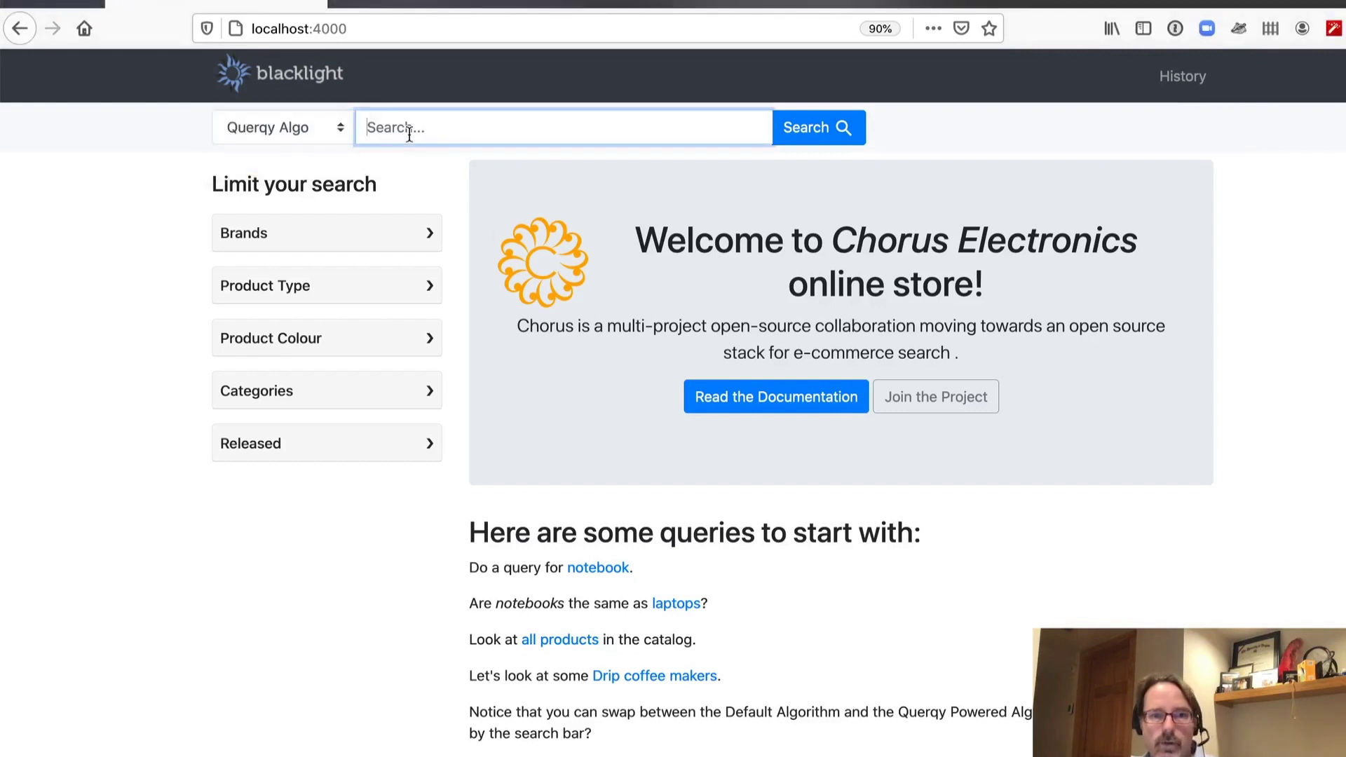
type("projector")
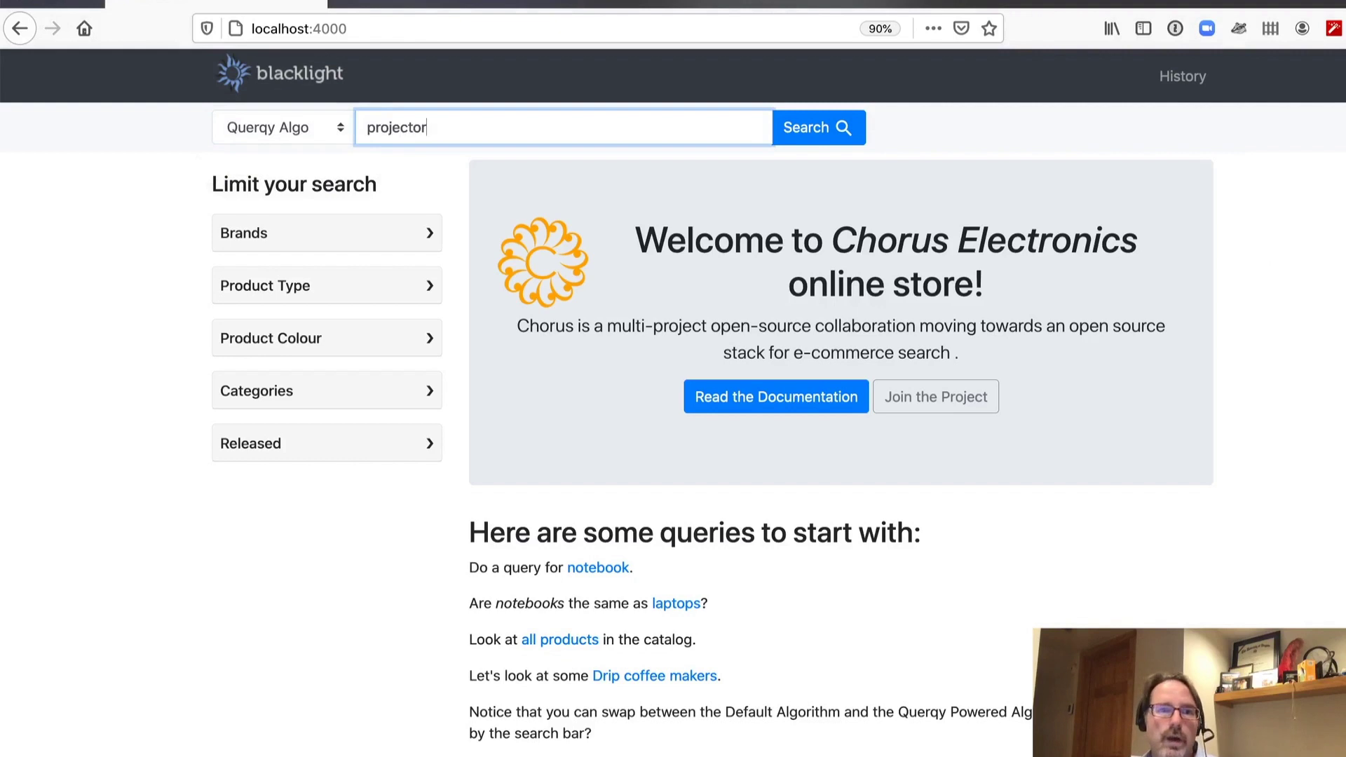
left_click(806, 129)
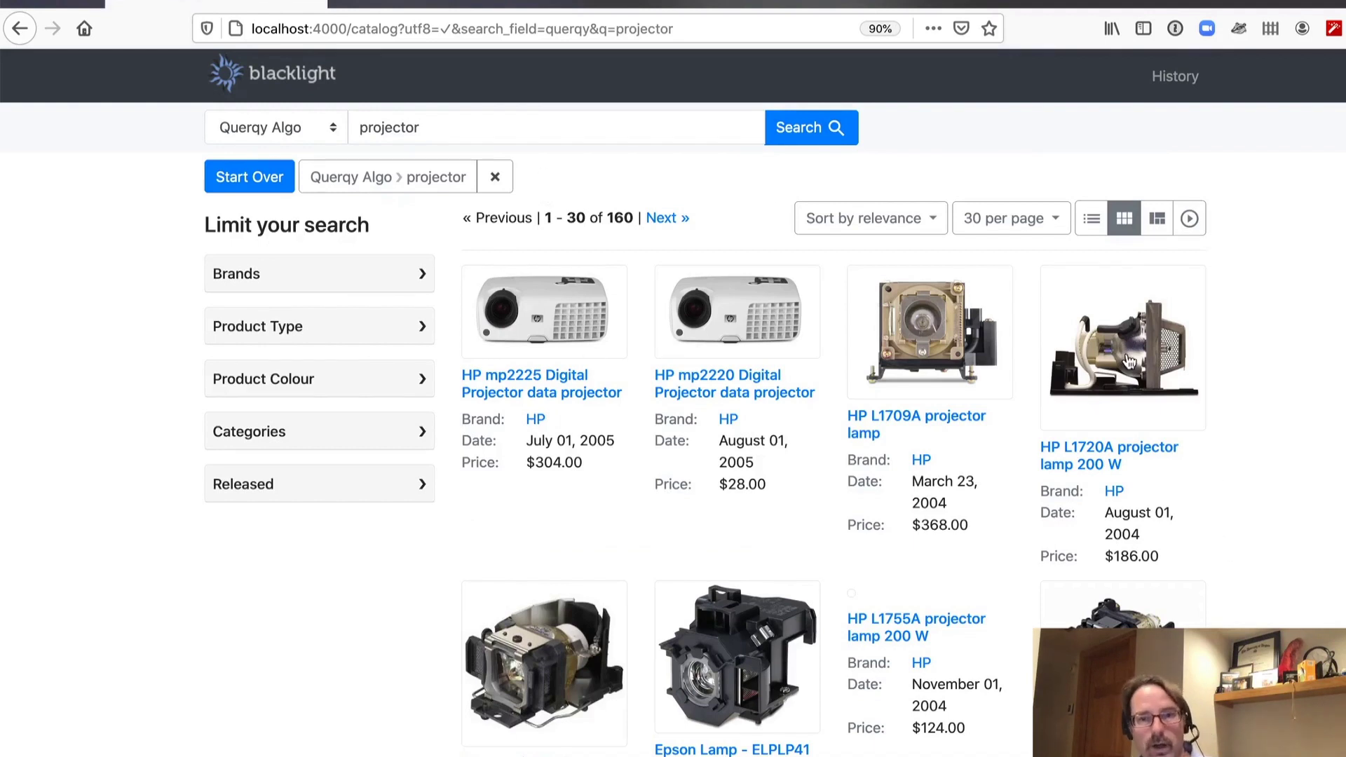
scroll(1238, 373, "down", 3)
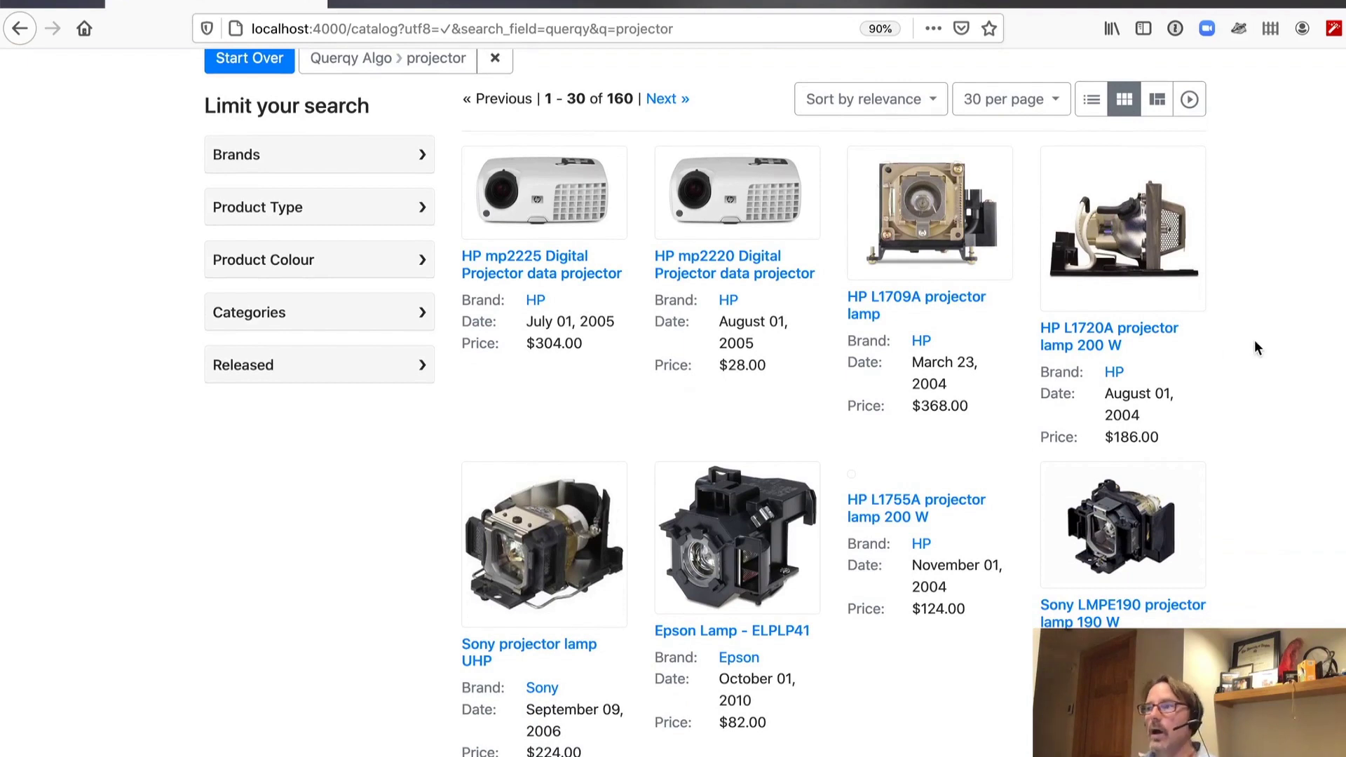
scroll(1254, 341, "up", 1)
scroll(1255, 342, "up", 2)
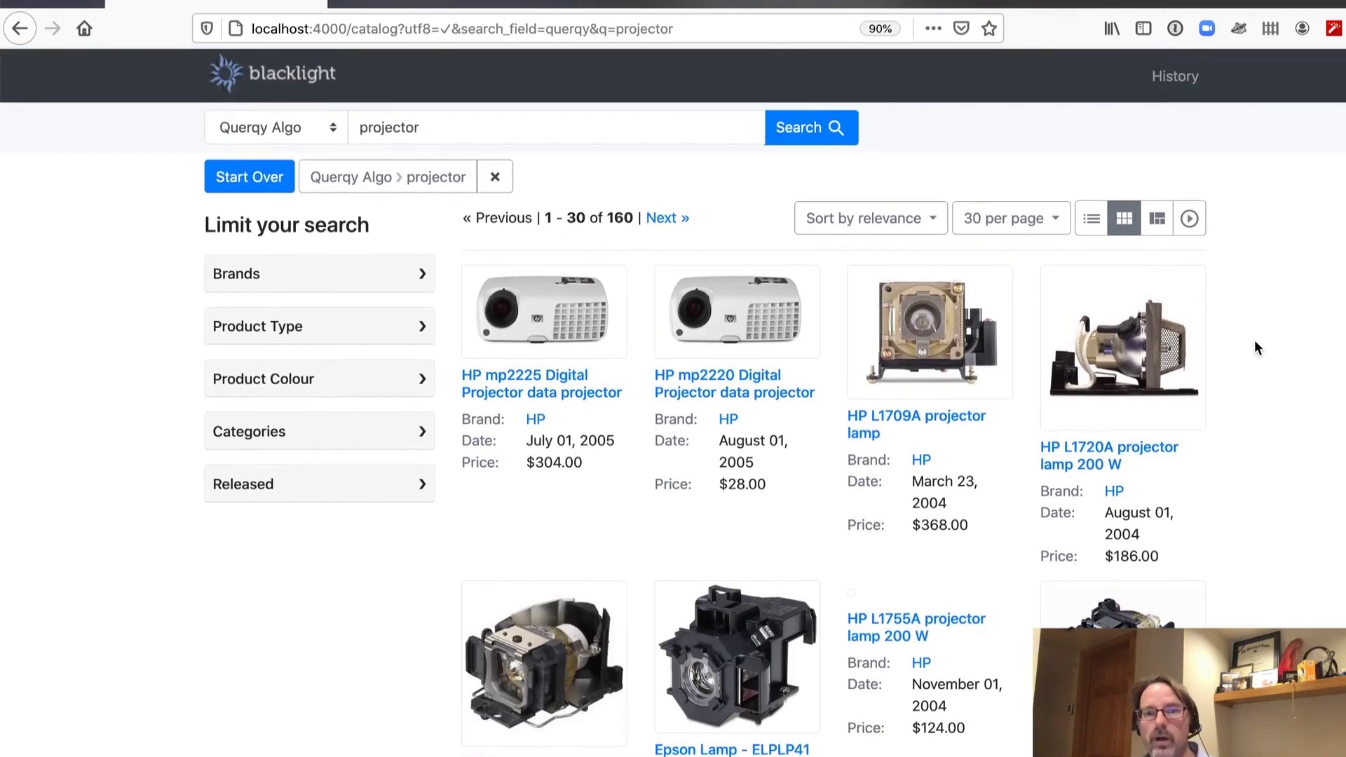
Change the query to 'projector lamp' for 107 results, then narrow the window to half width
left_click(493, 129)
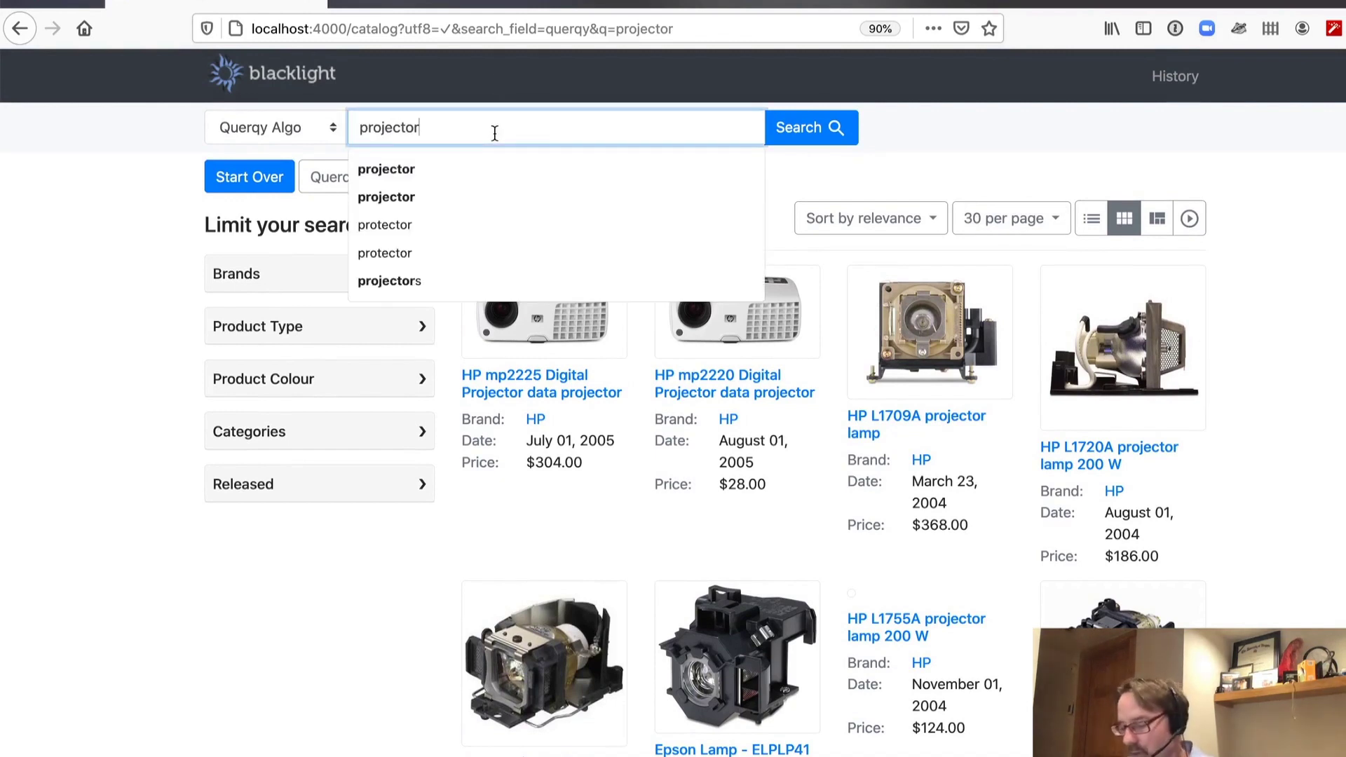
type("scree")
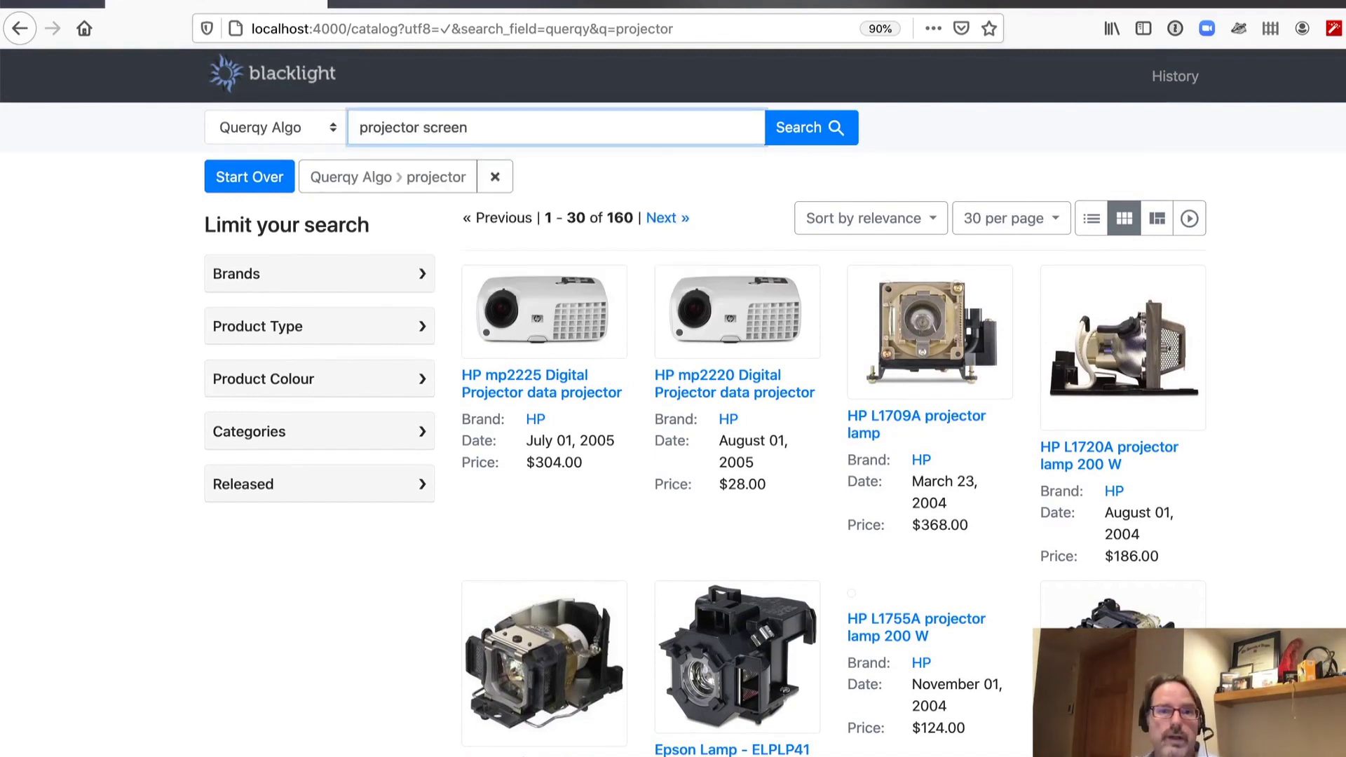
type("n")
key("BackSpace")
key("BackSpace")
key("BackSpace")
key("BackSpace")
key("BackSpace")
key("BackSpace")
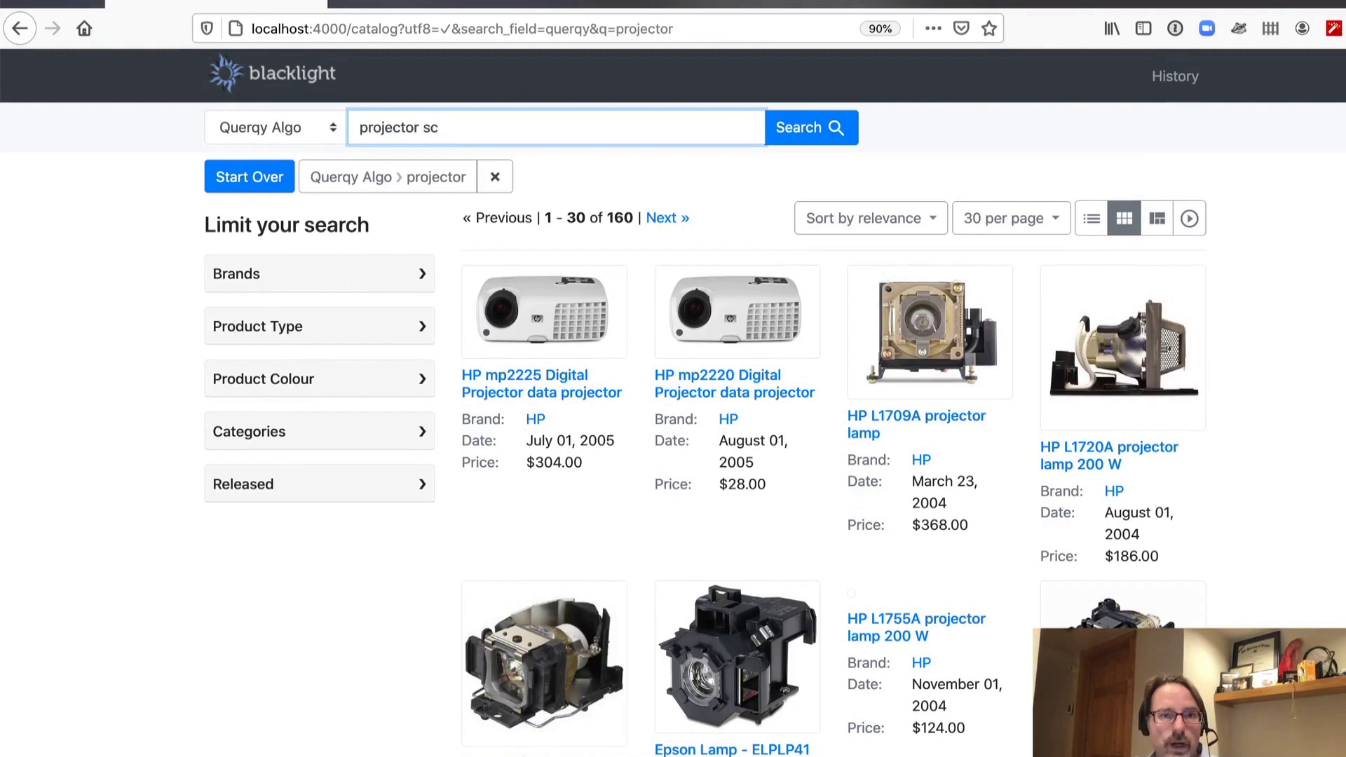
type("lamp")
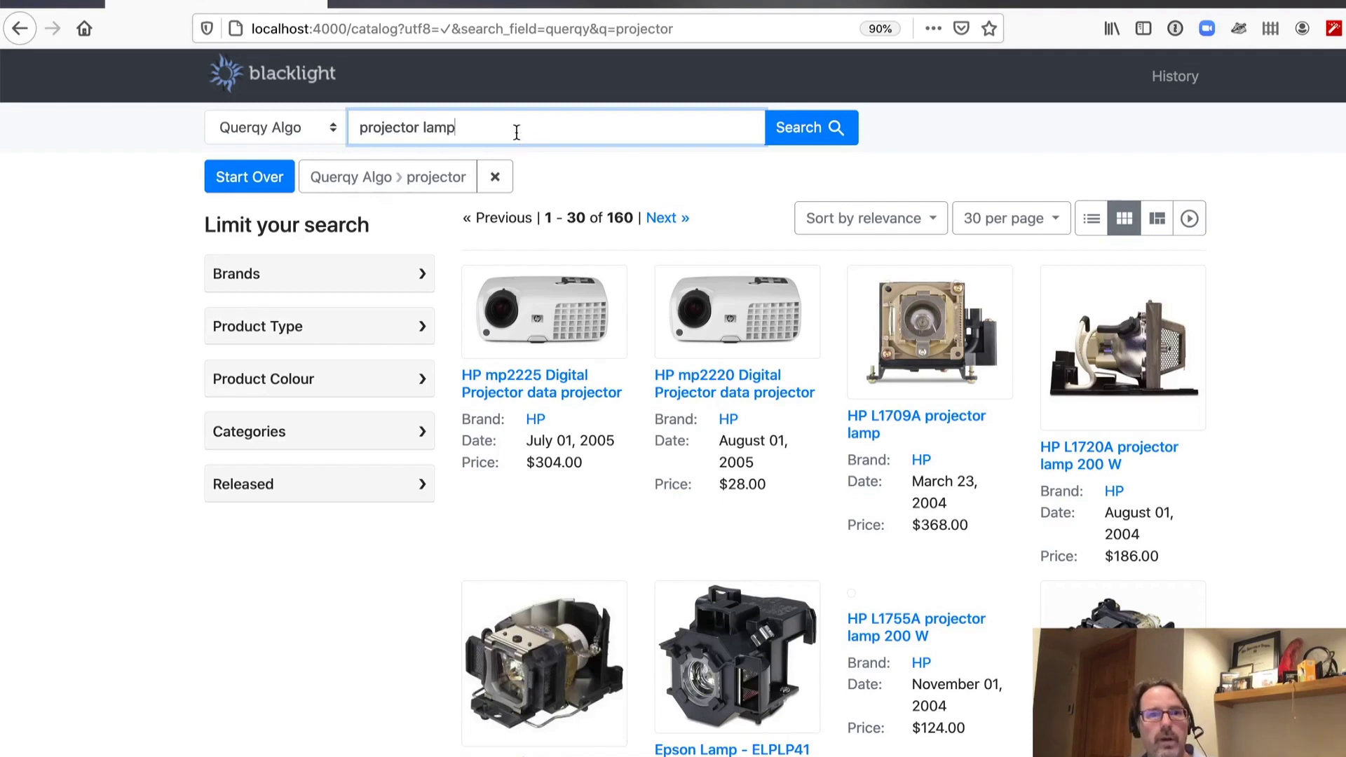
key("Return")
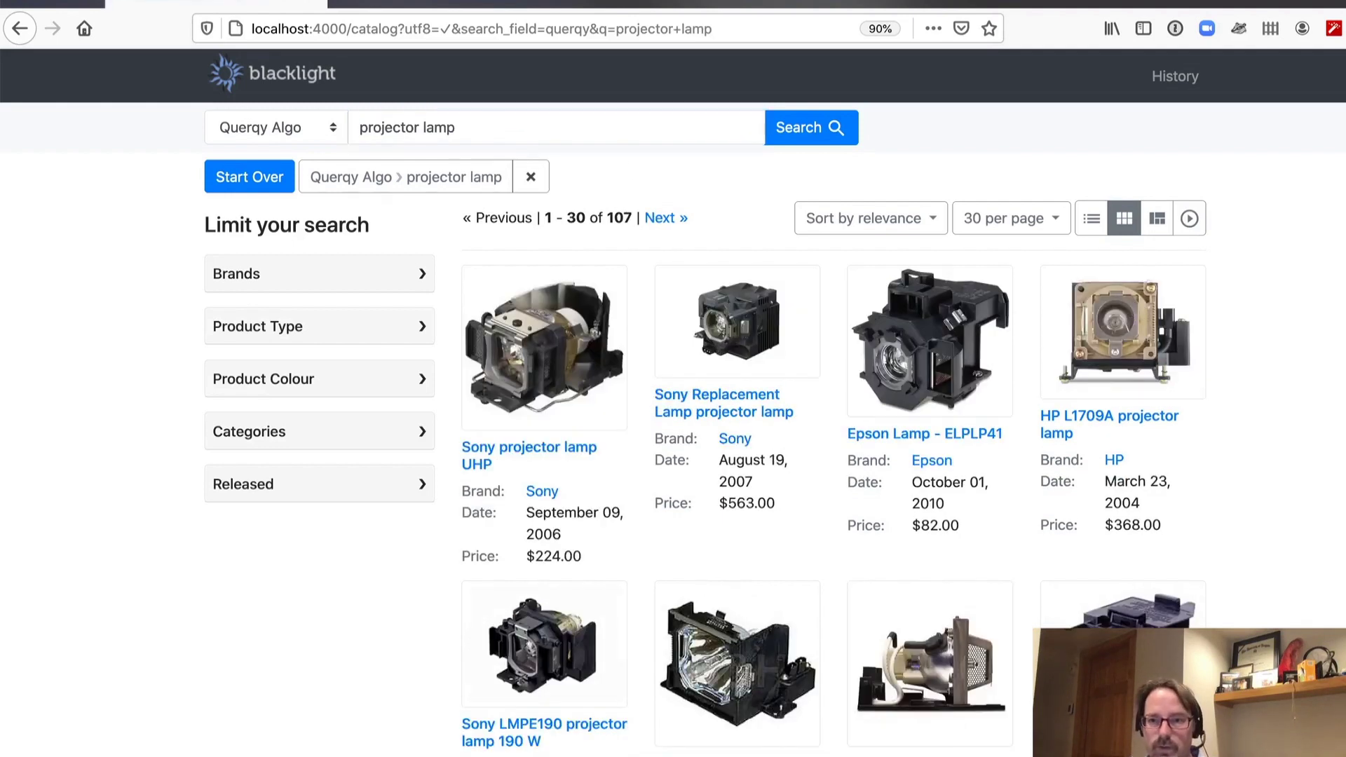
left_click_drag(1343, 438, 805, 444)
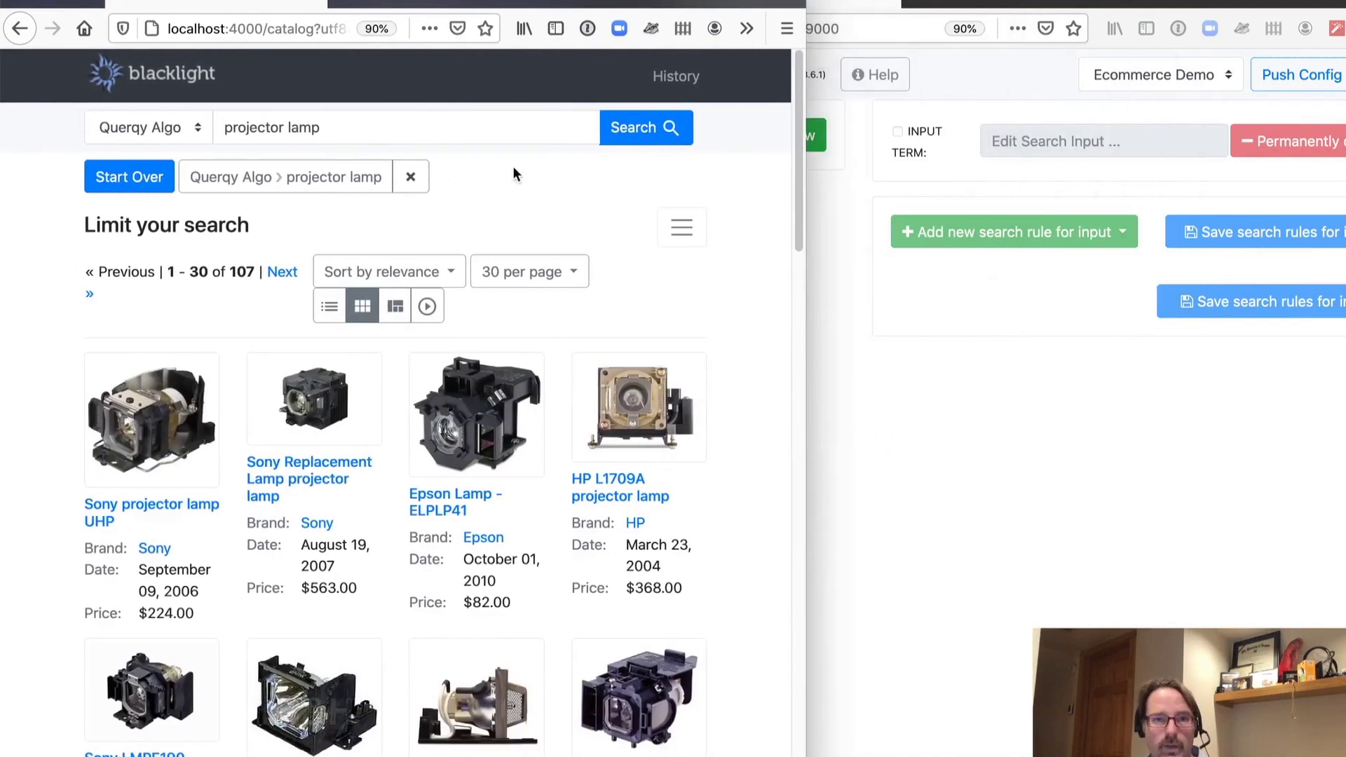
Remove 'lamp' and rerun the plain 'projector' search, back to 160 results, beside SMUI
left_click_drag(320, 128, 289, 128)
key("BackSpace")
left_click(639, 127)
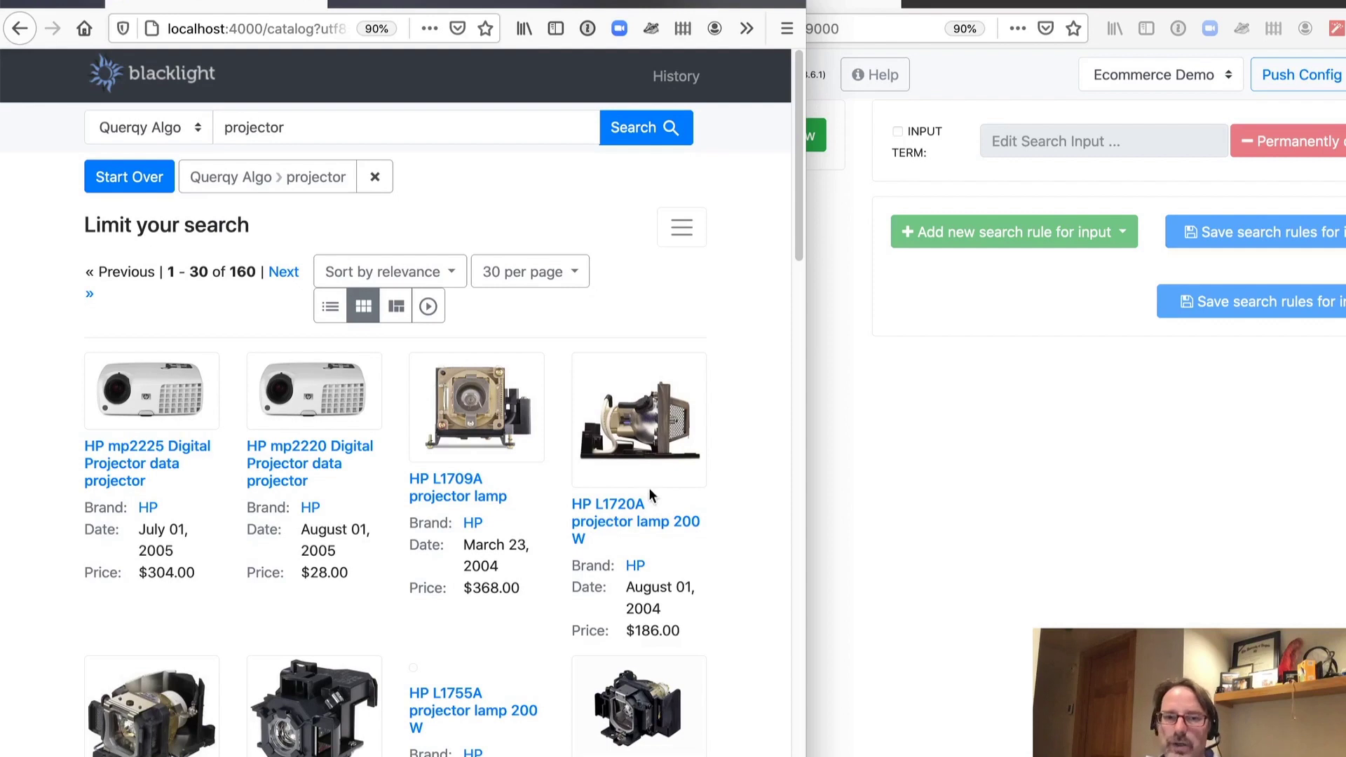
left_click(1021, 586)
Type 'projector' into Search or Create Item and add it as a new input
left_click(681, 136)
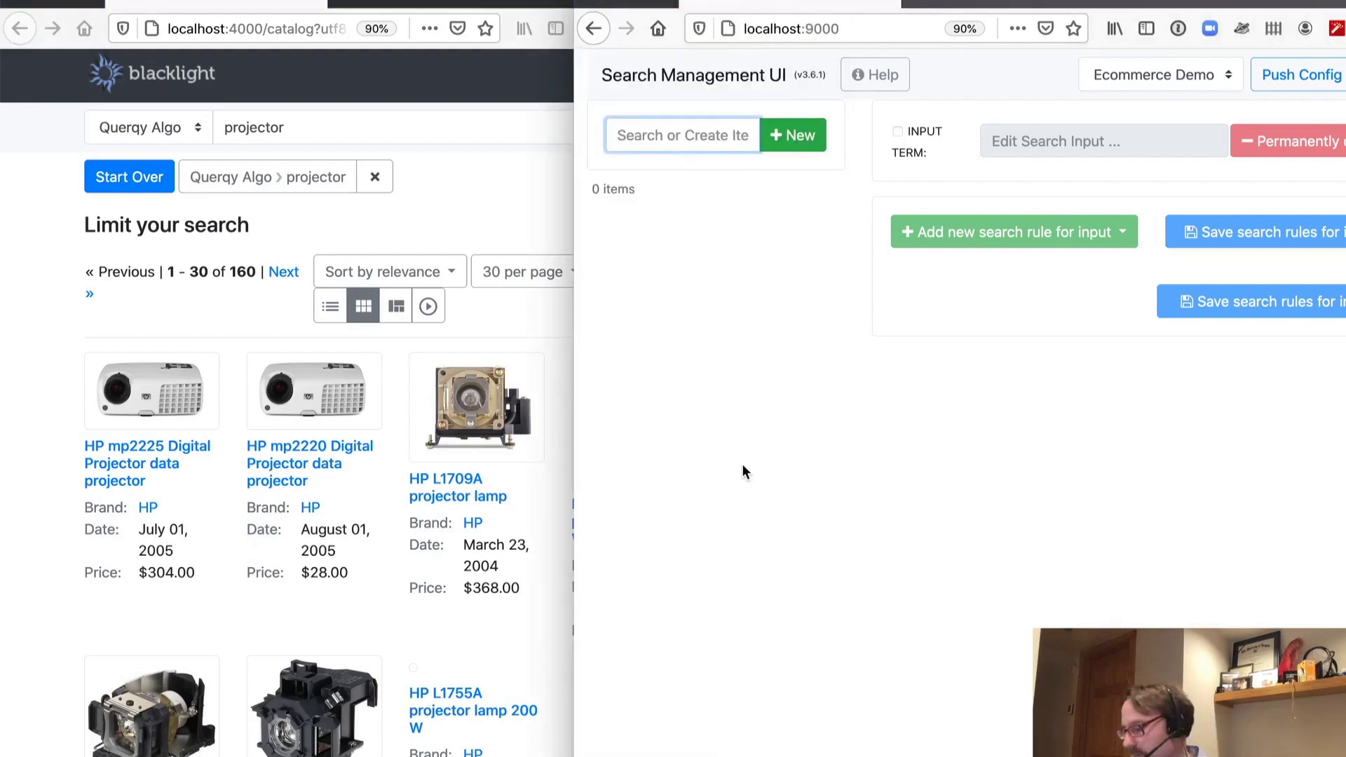
type("\"")
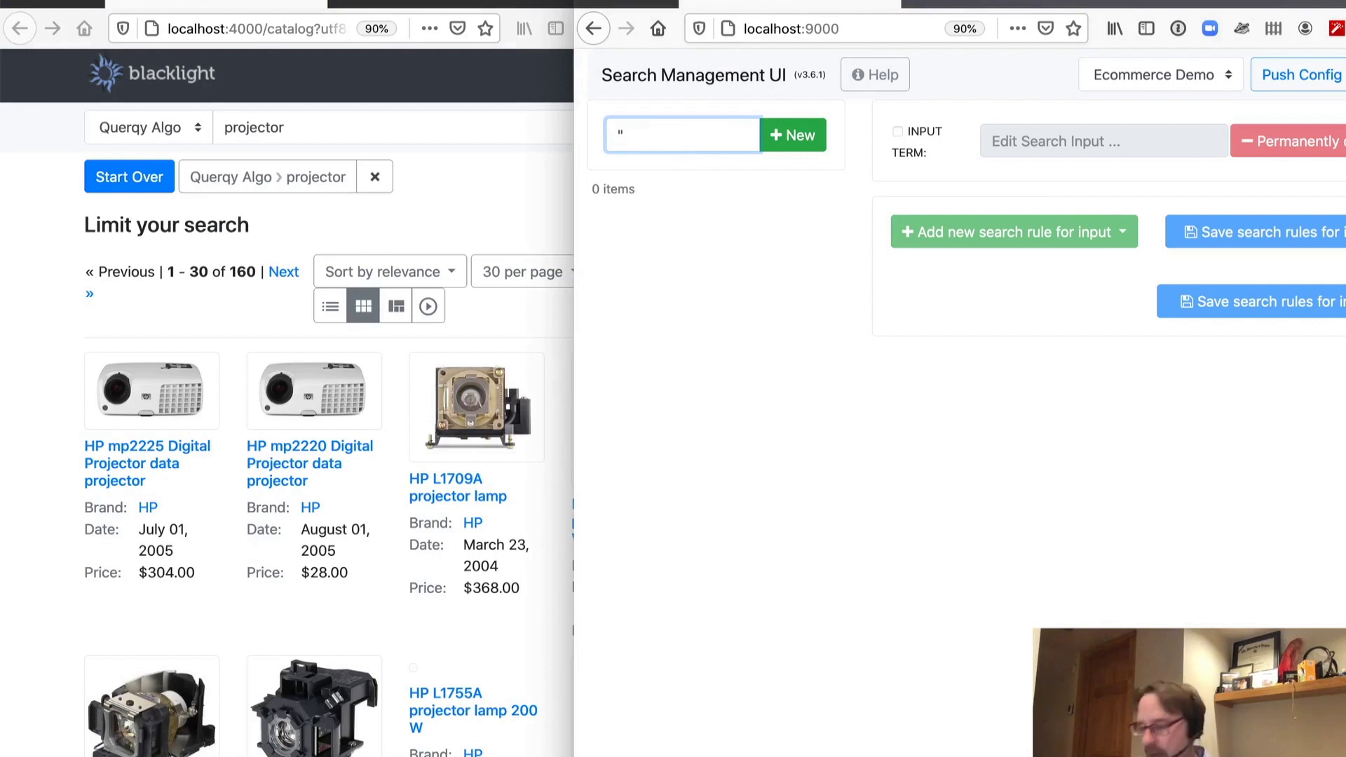
type("\"")
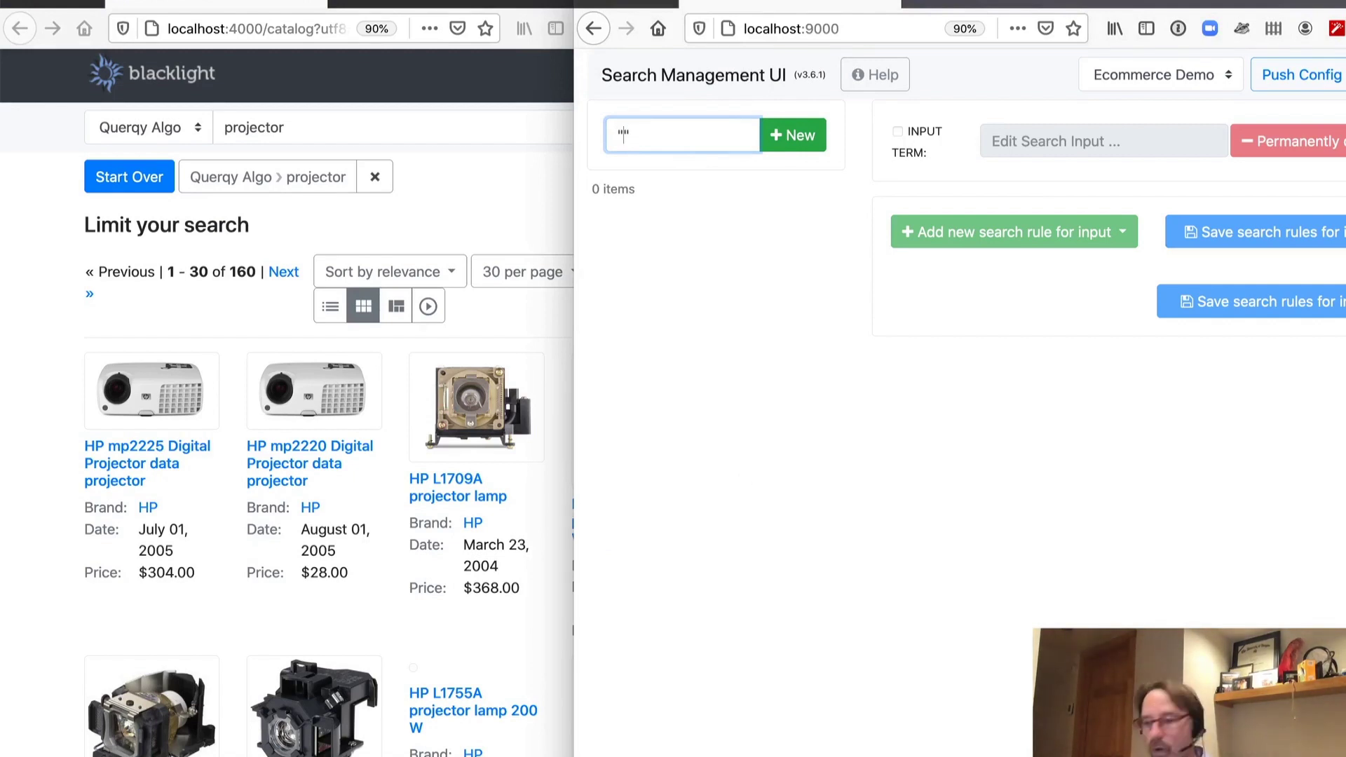
type("projector")
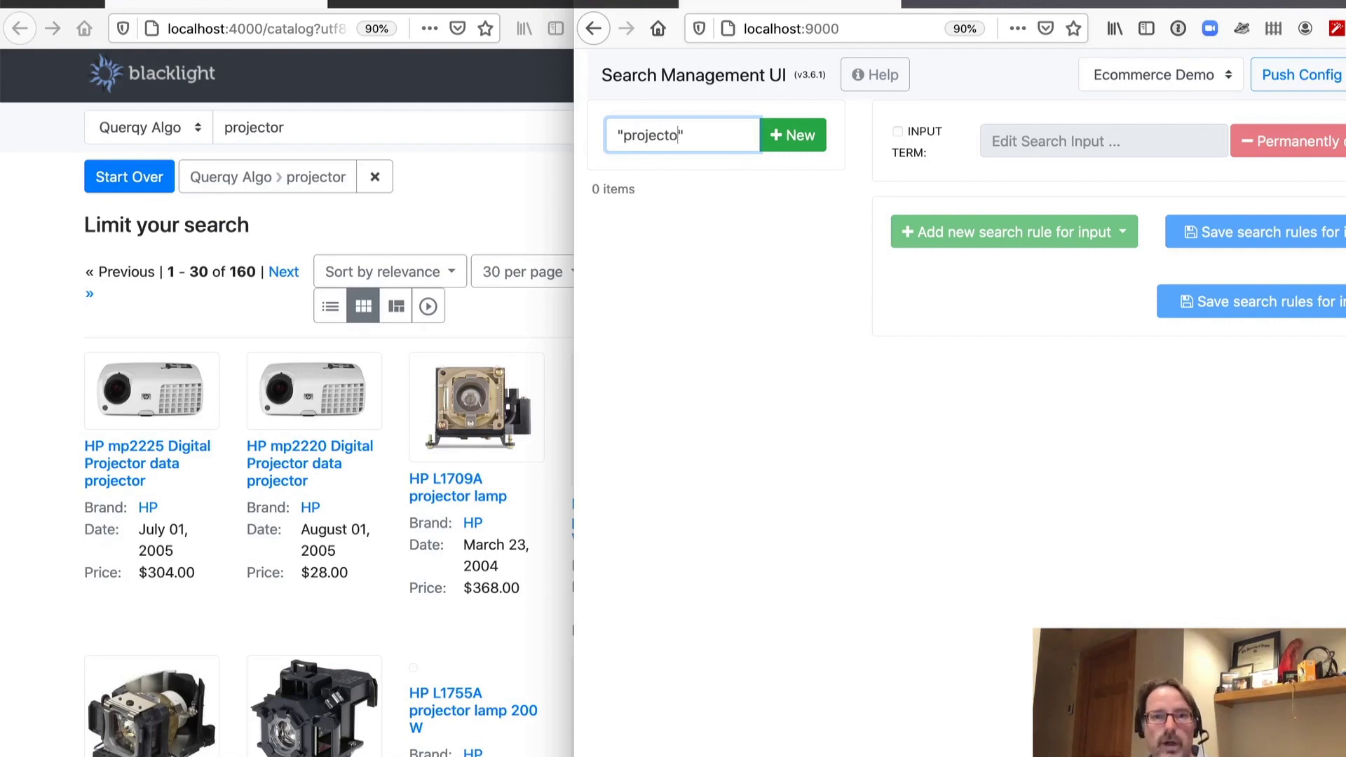
left_click(808, 136)
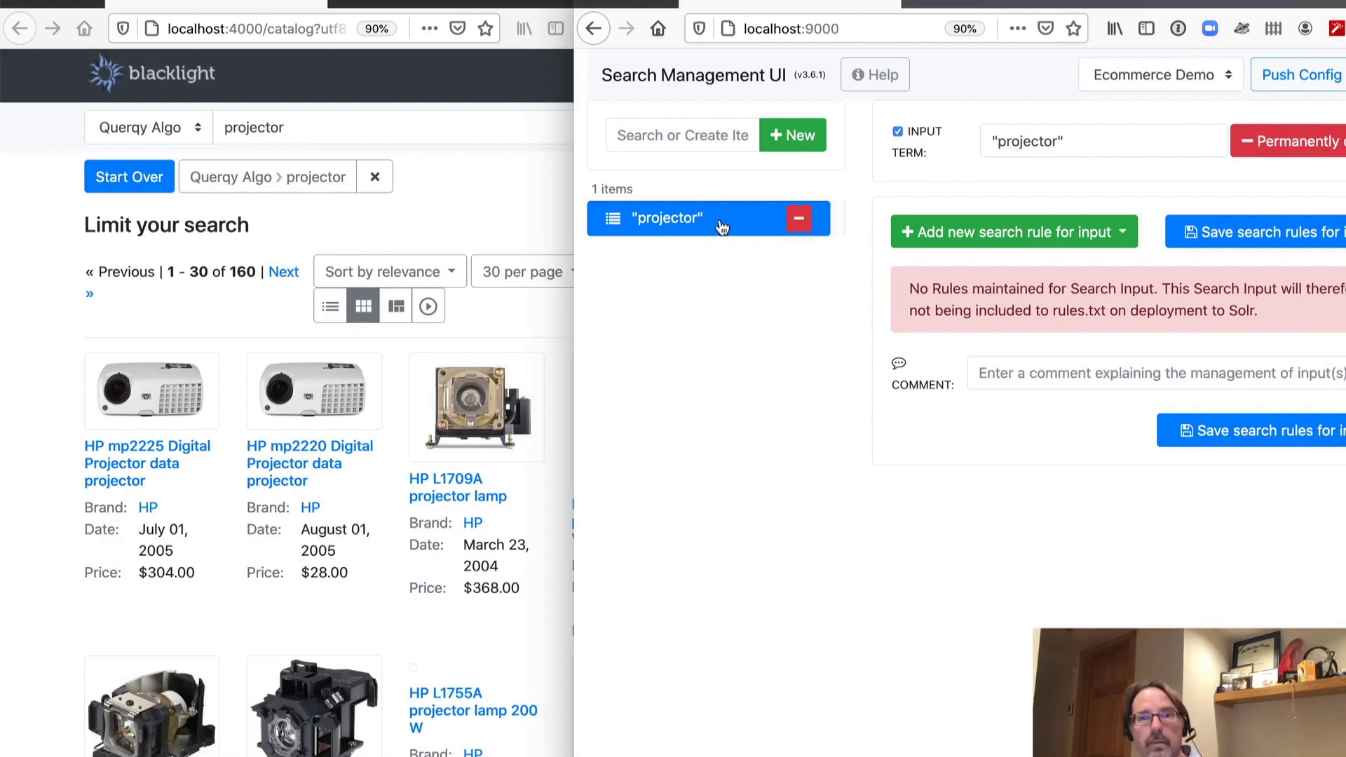
Add an UP(+++) UP/DOWN rule on field product_type with term projector
left_click(978, 238)
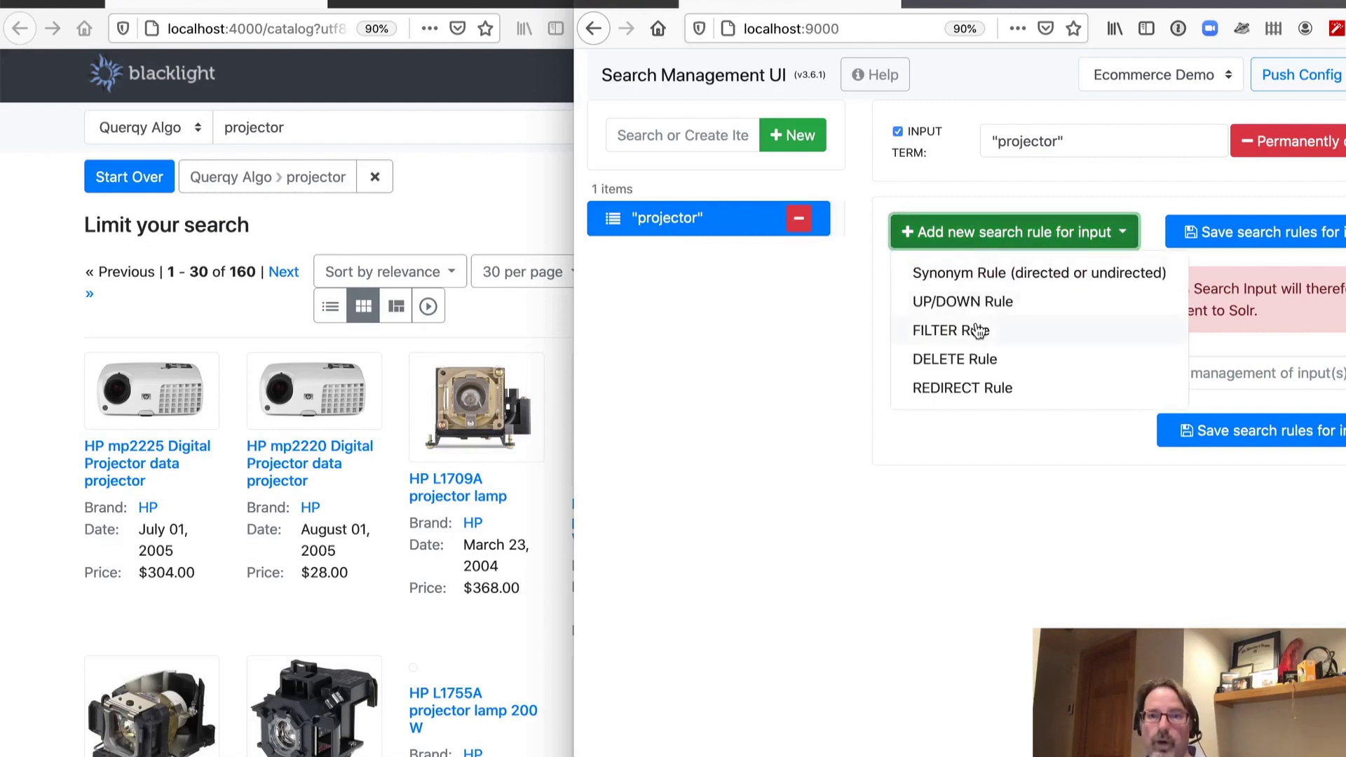
left_click(981, 301)
left_click(1067, 290)
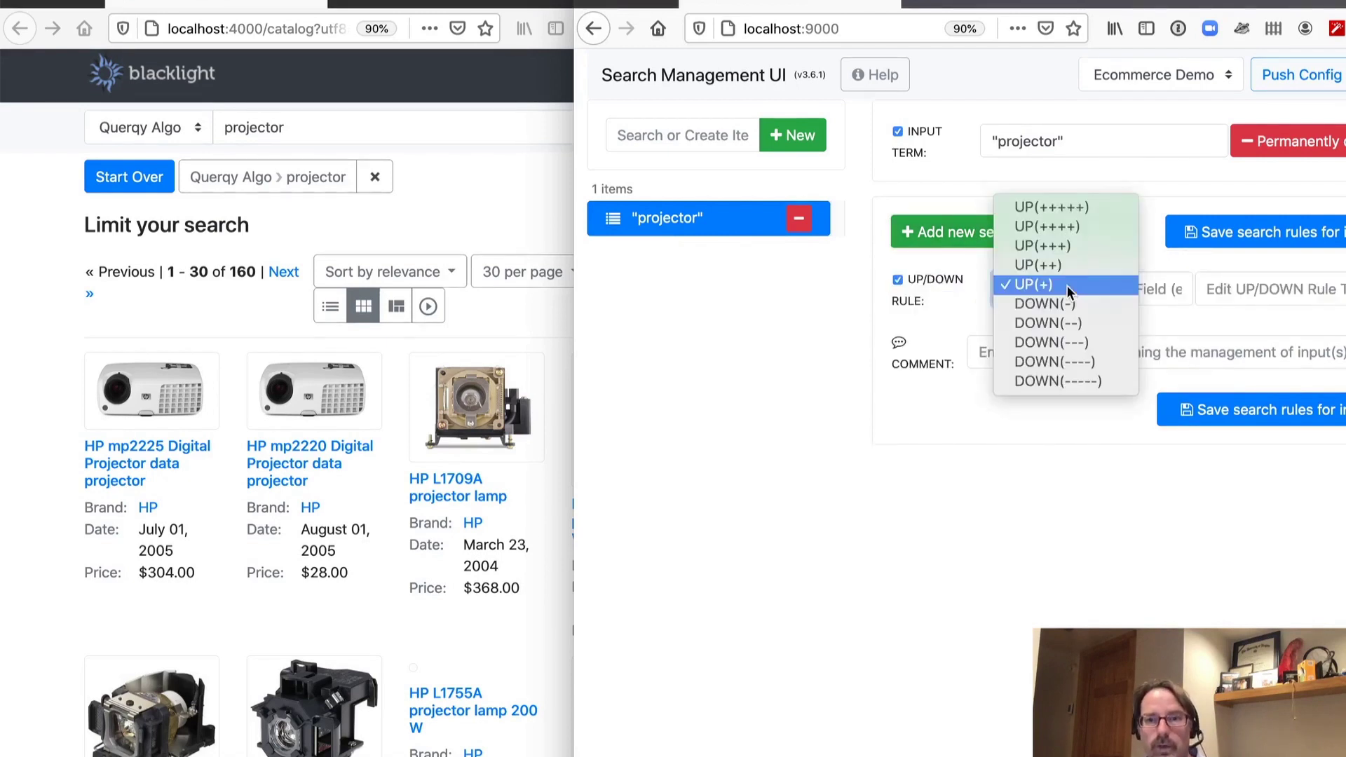
left_click(1051, 245)
left_click(1123, 290)
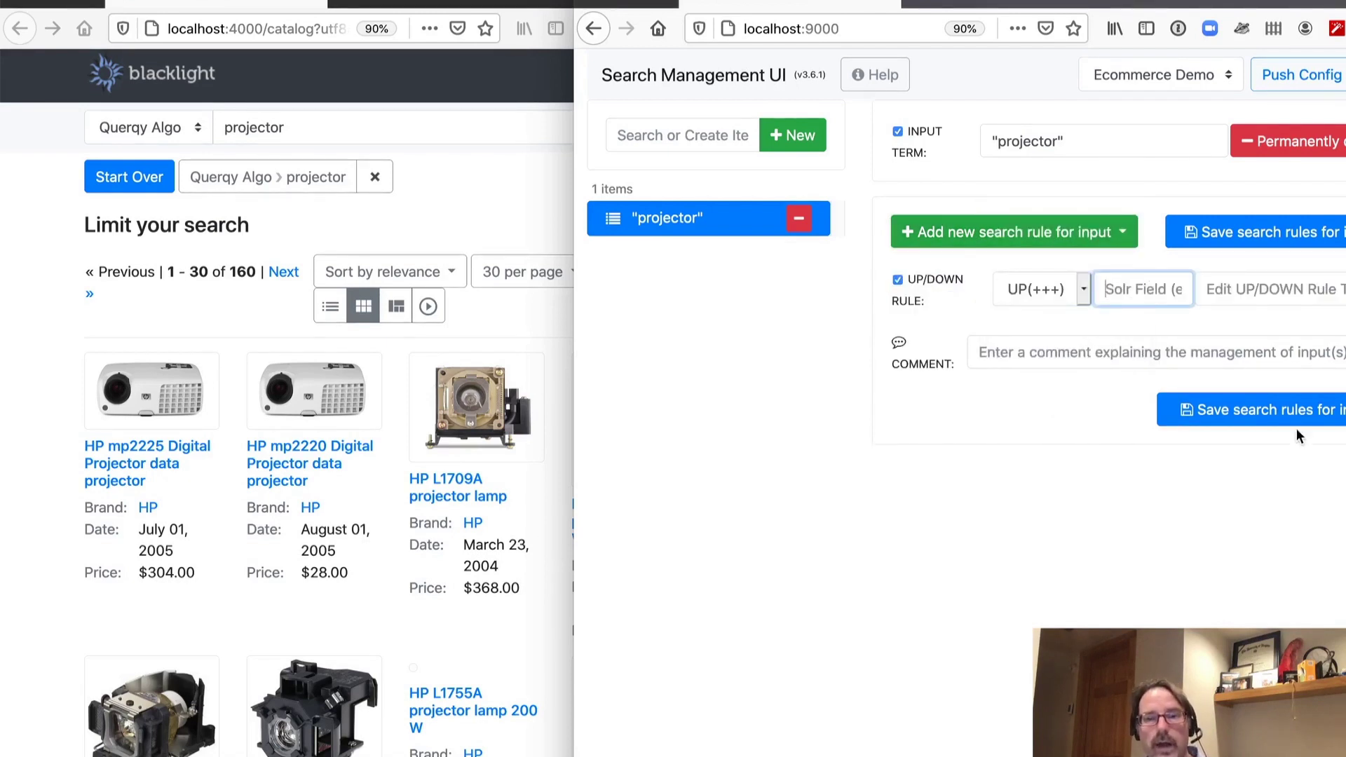
type("product")
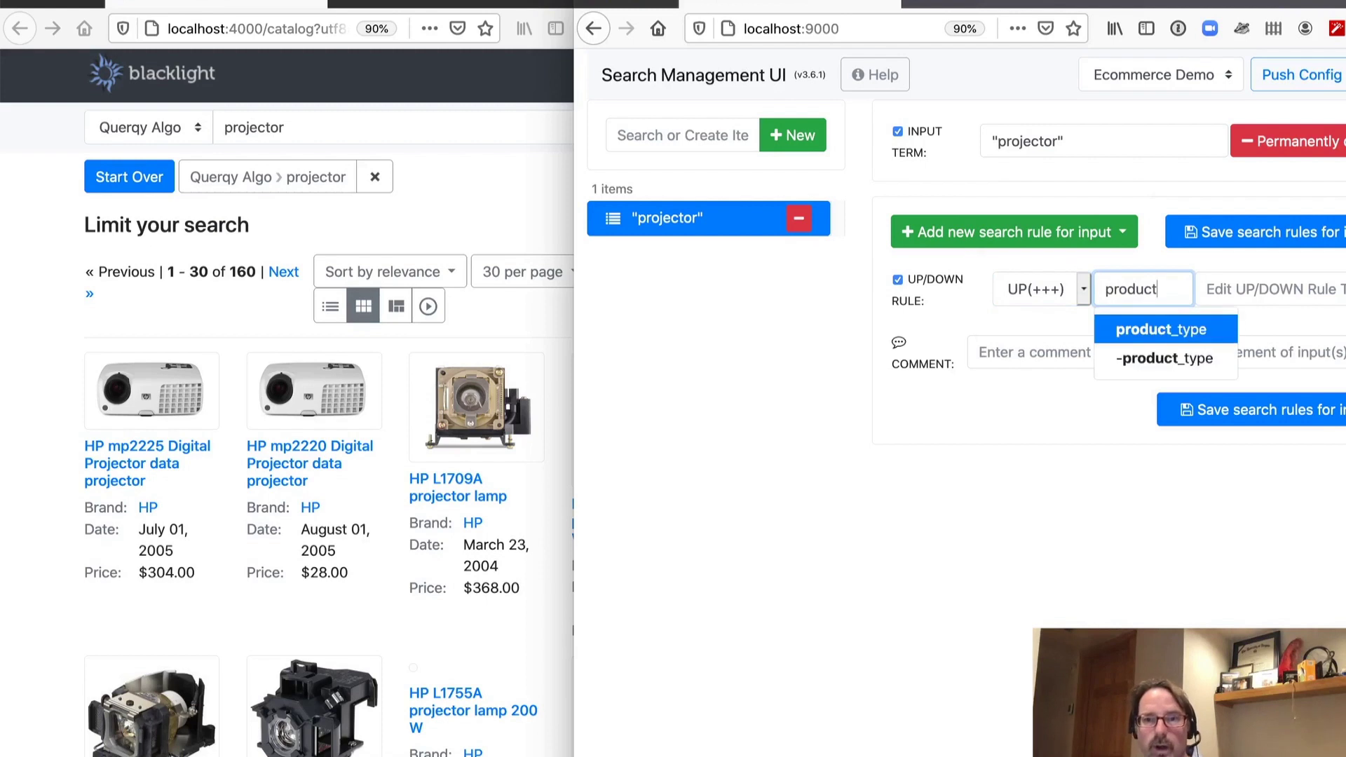
key("Return")
key("Tab")
type("pro")
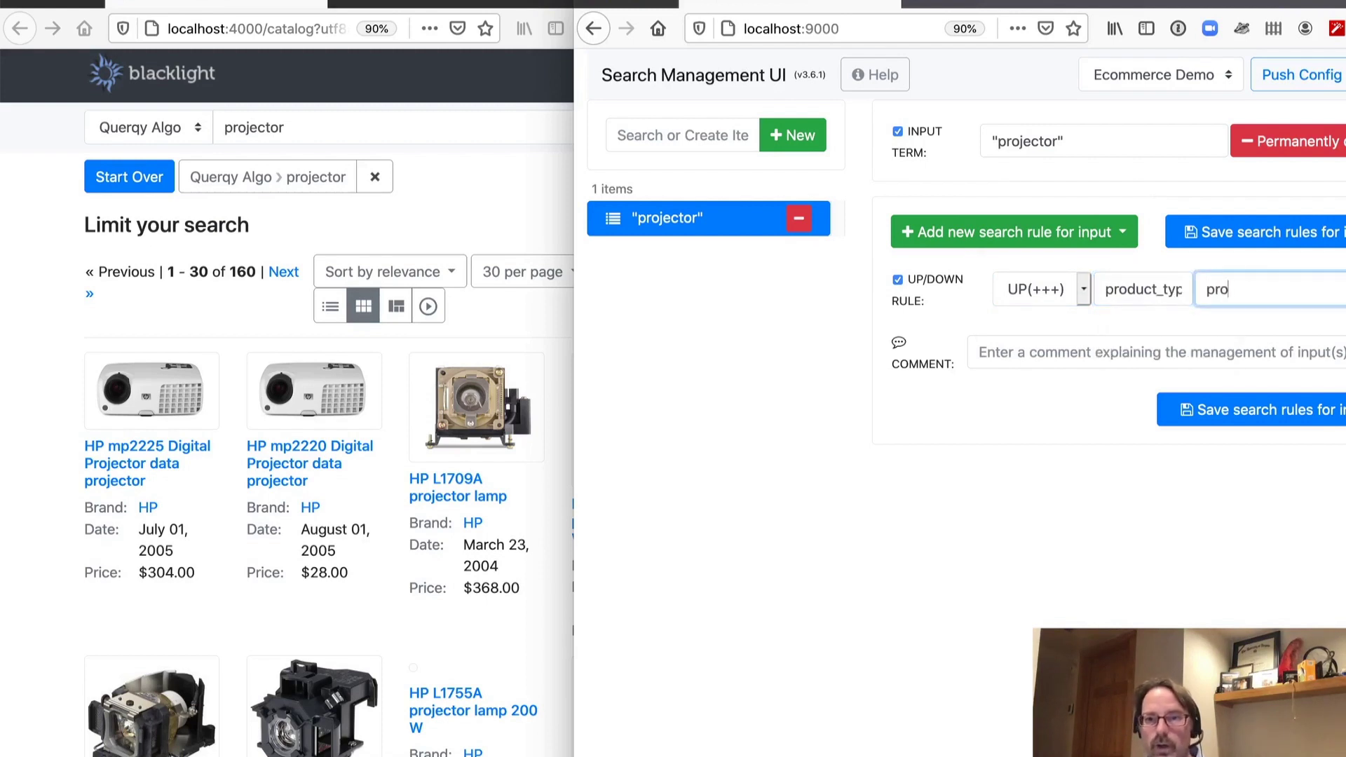
type("jector")
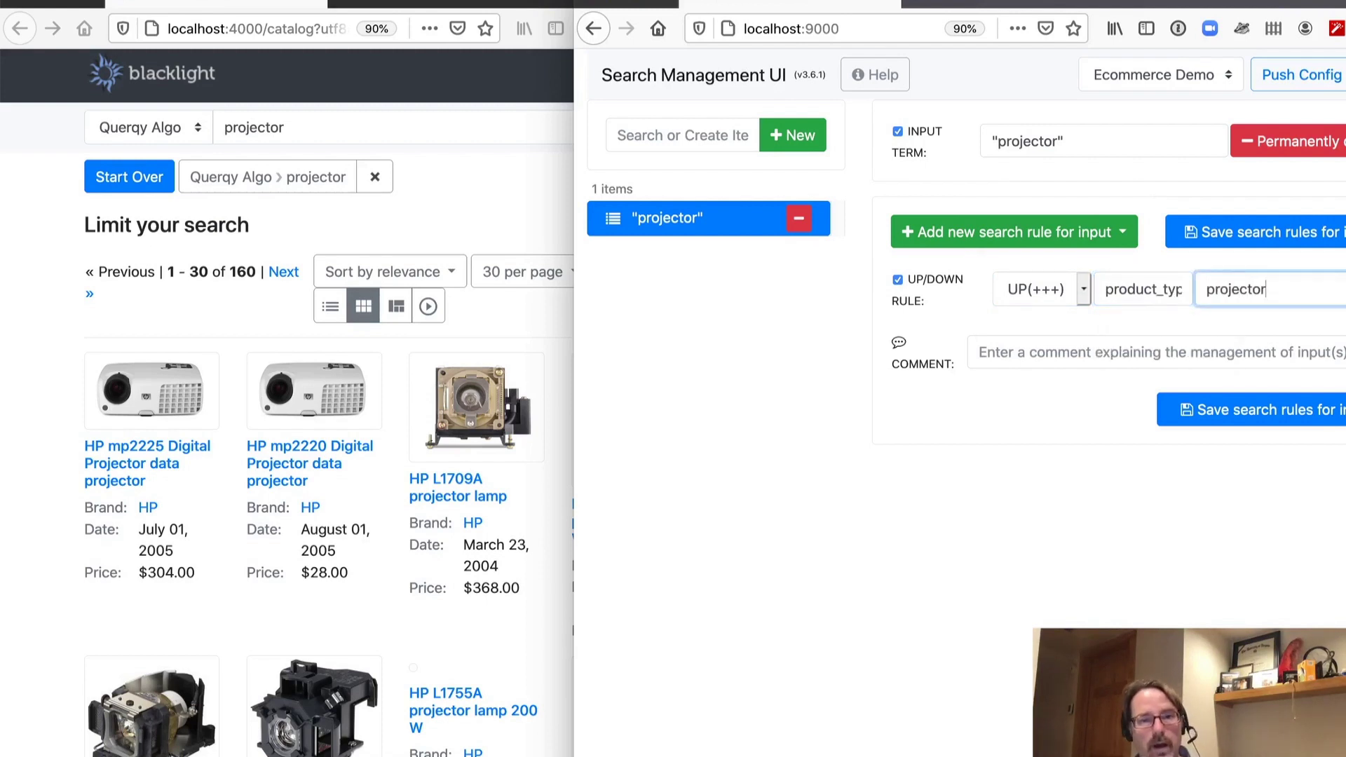
Save the projector rules and push the config to Blacklight
left_click(1308, 419)
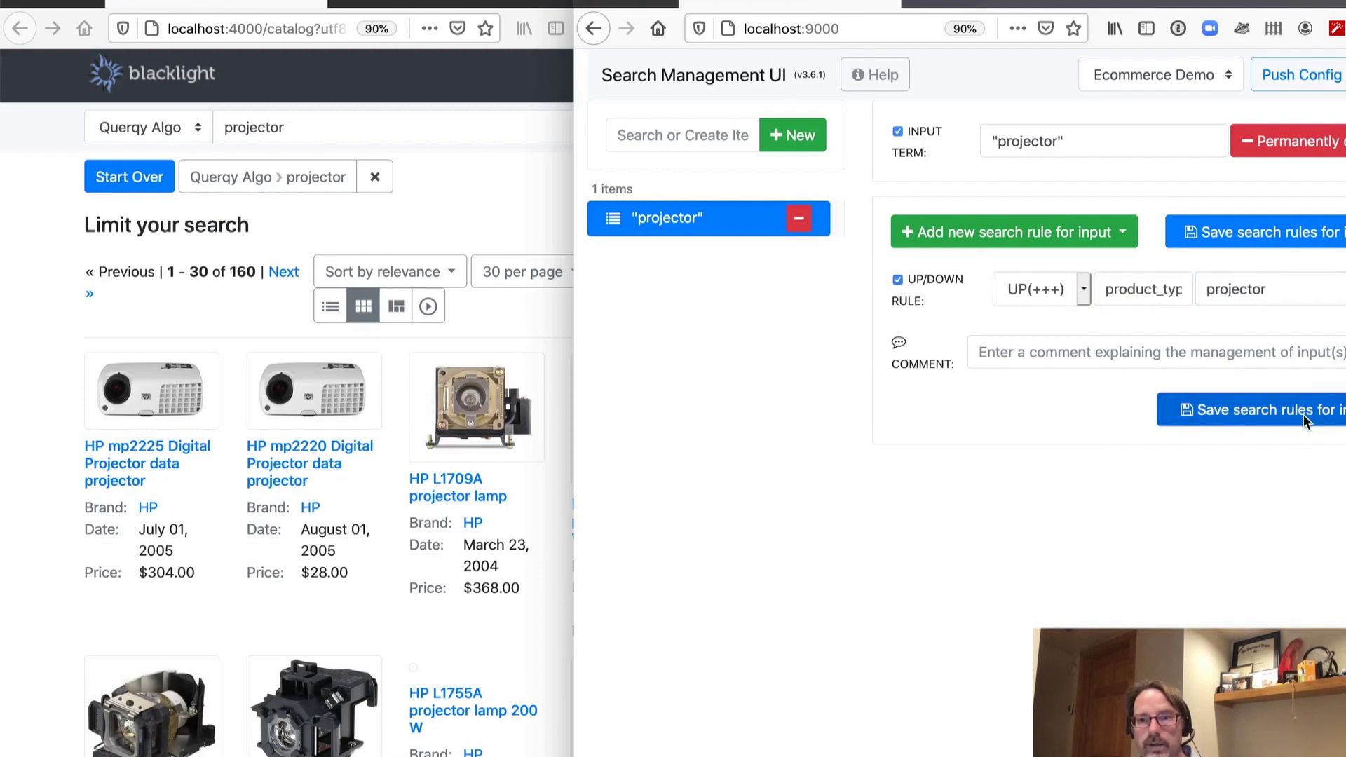
left_click(1309, 74)
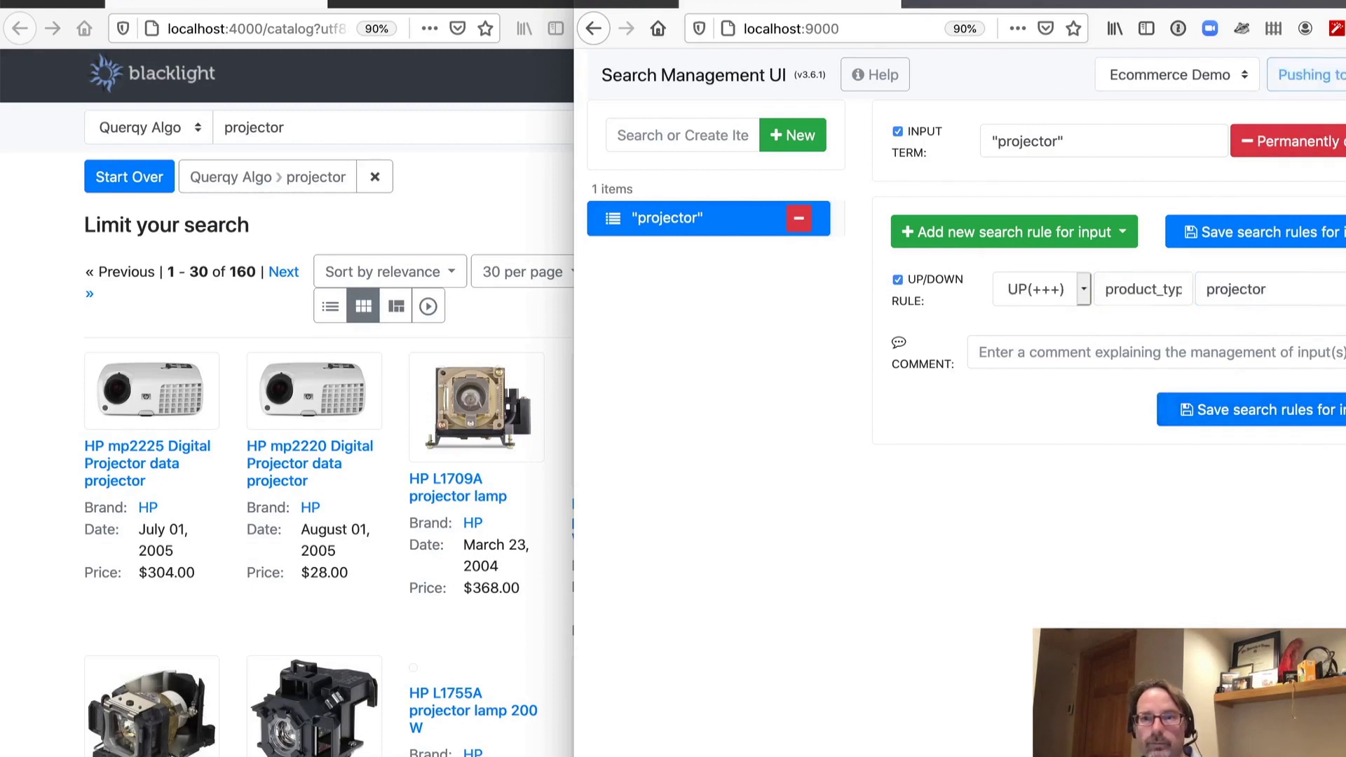
left_click(497, 237)
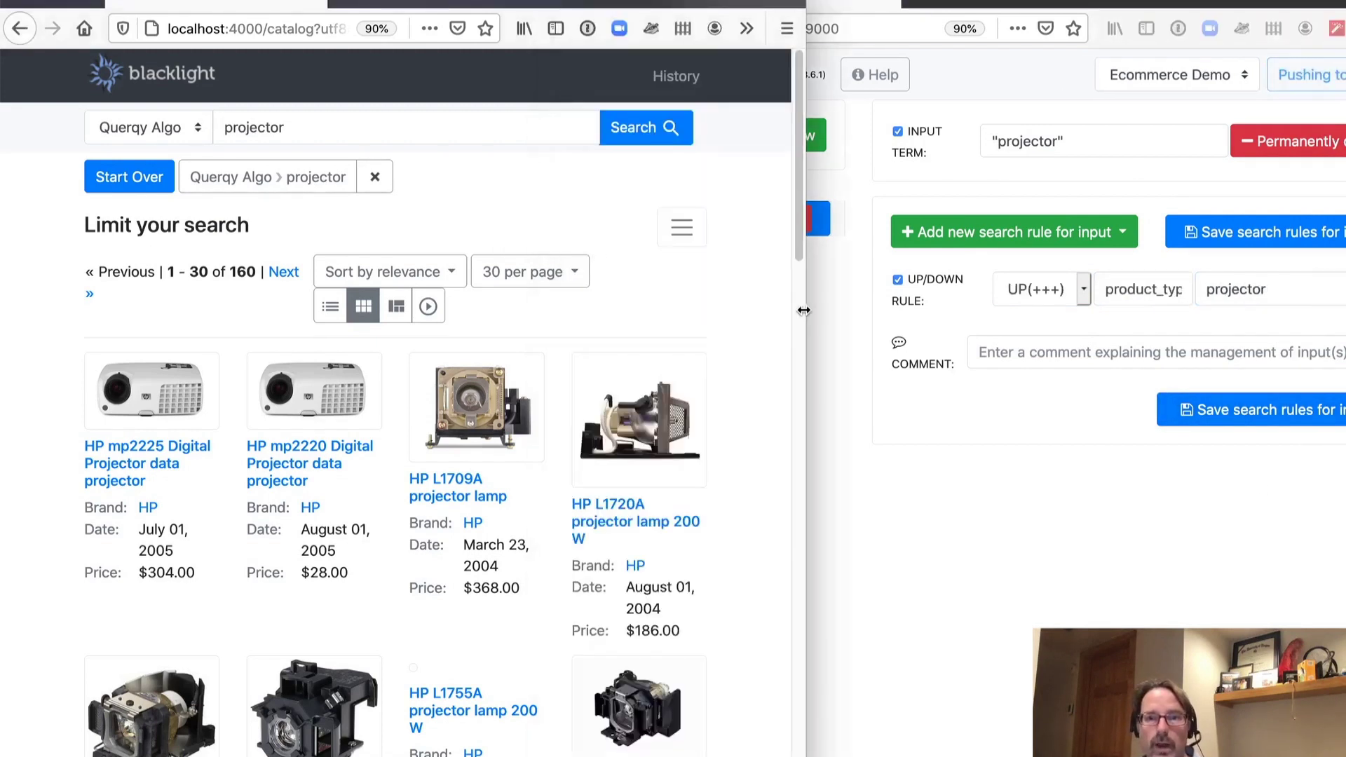
Widen Blacklight, expand the Product Type facet to check projectors now lead, then narrow it again
left_click_drag(803, 308, 1235, 309)
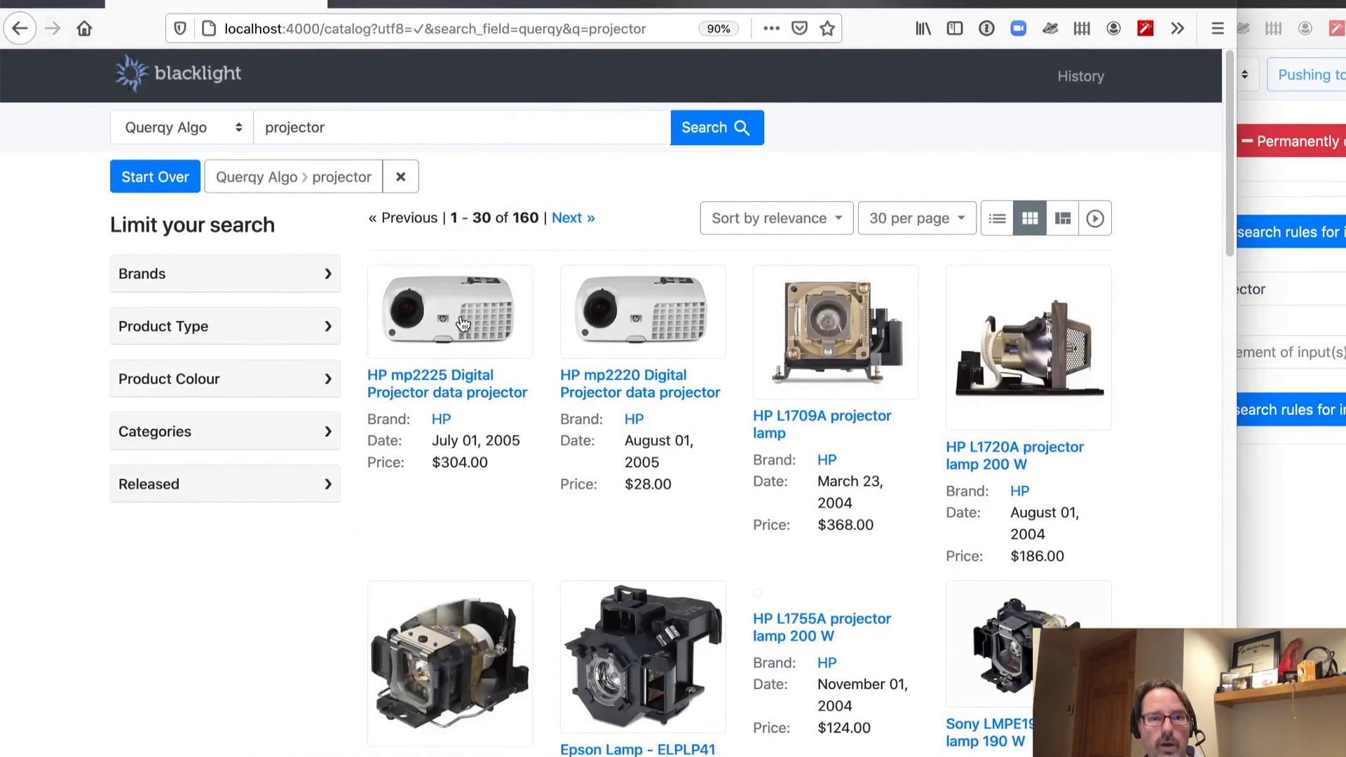
left_click(328, 334)
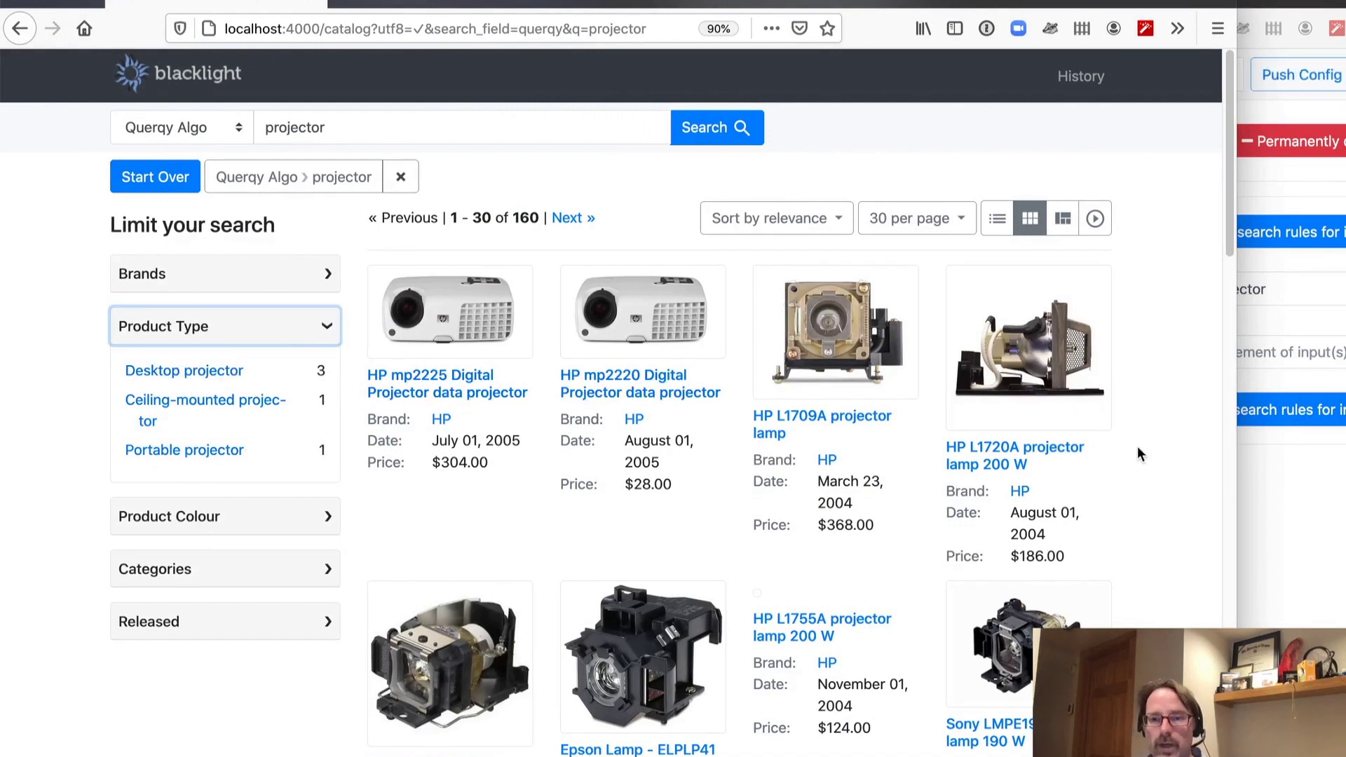
left_click_drag(1233, 448, 887, 447)
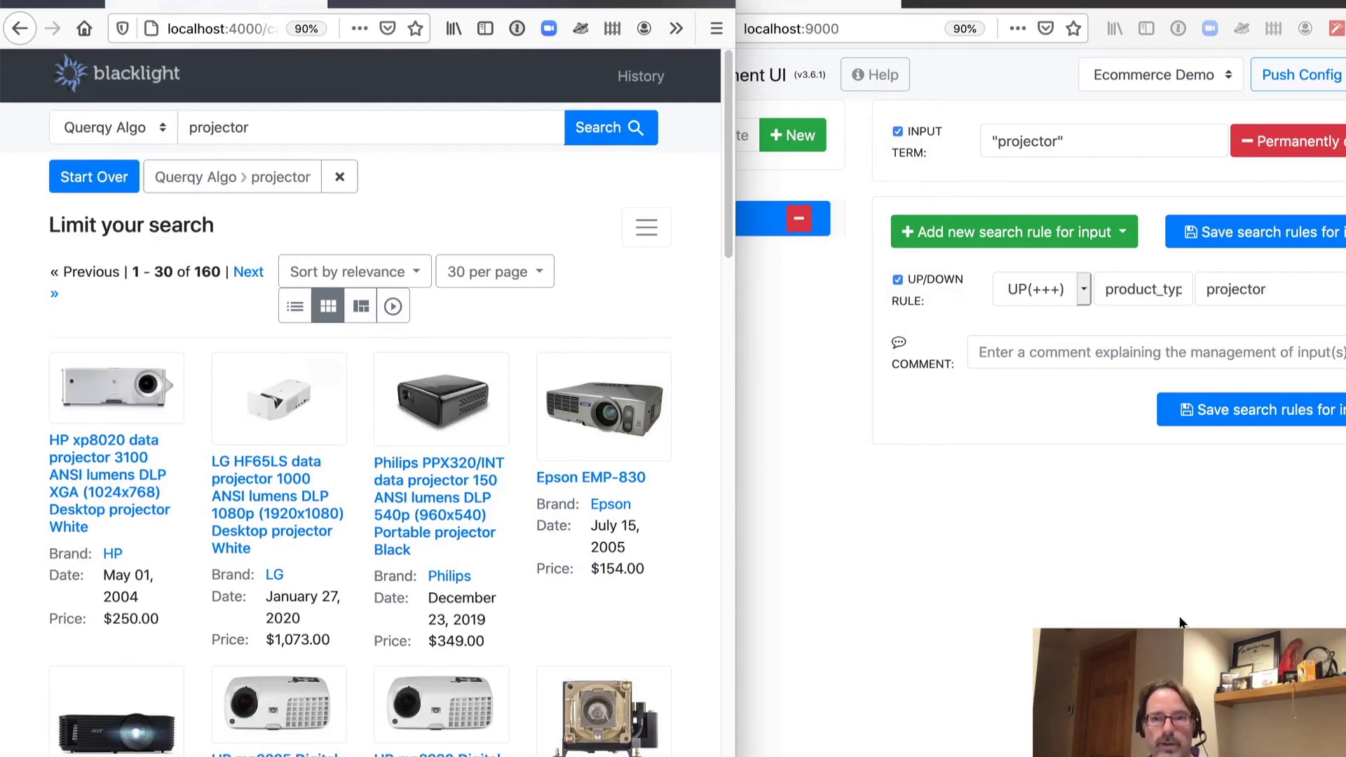
Add a second UP/DOWN rule: UP(++) on field brand with term Epson
left_click(1133, 613)
left_click(1032, 234)
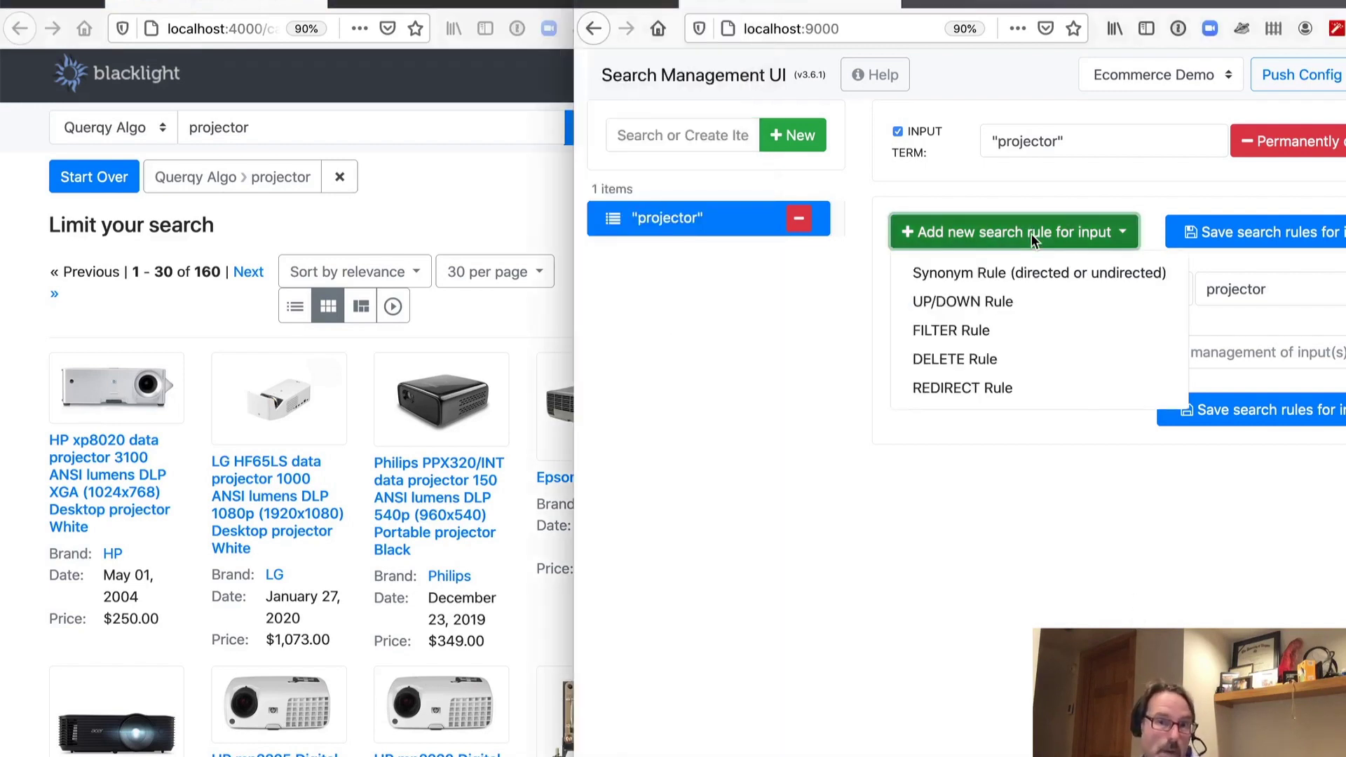
left_click(1006, 300)
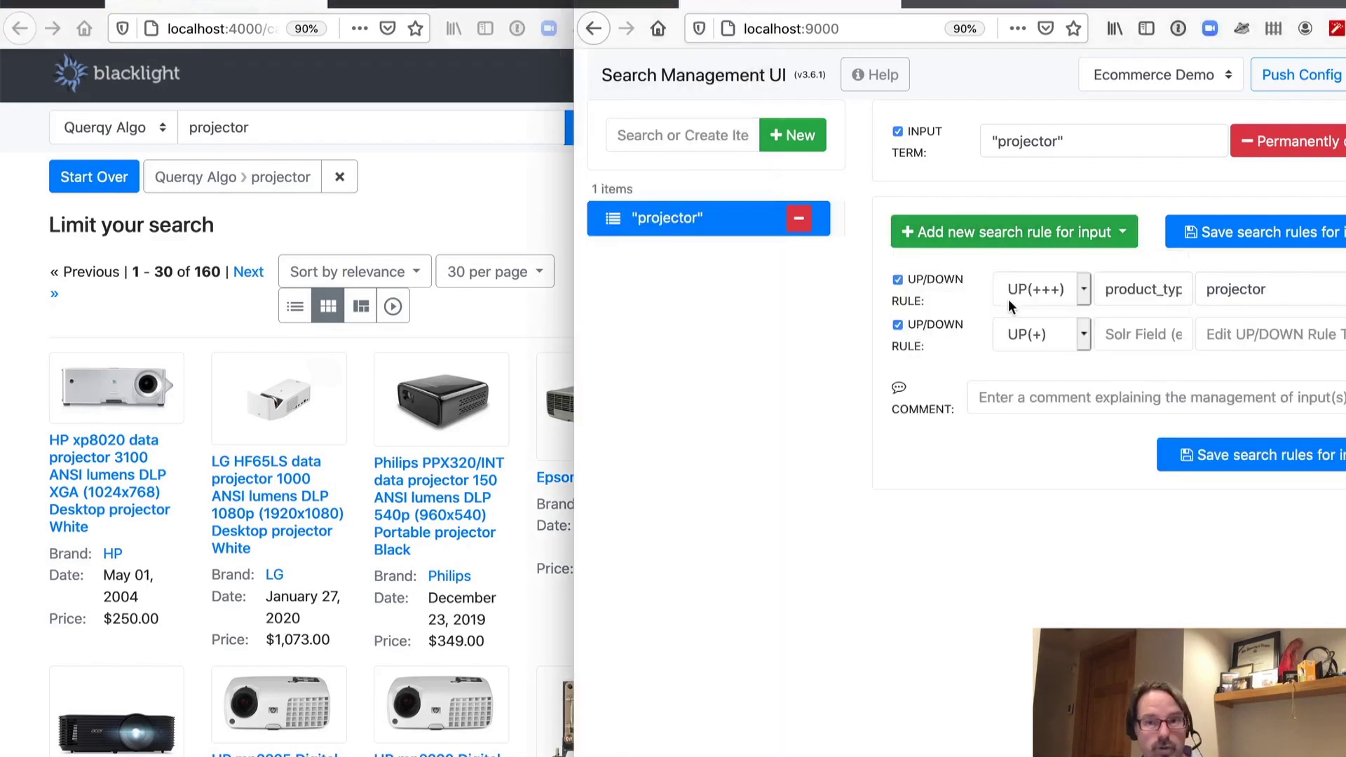
left_click(1077, 341)
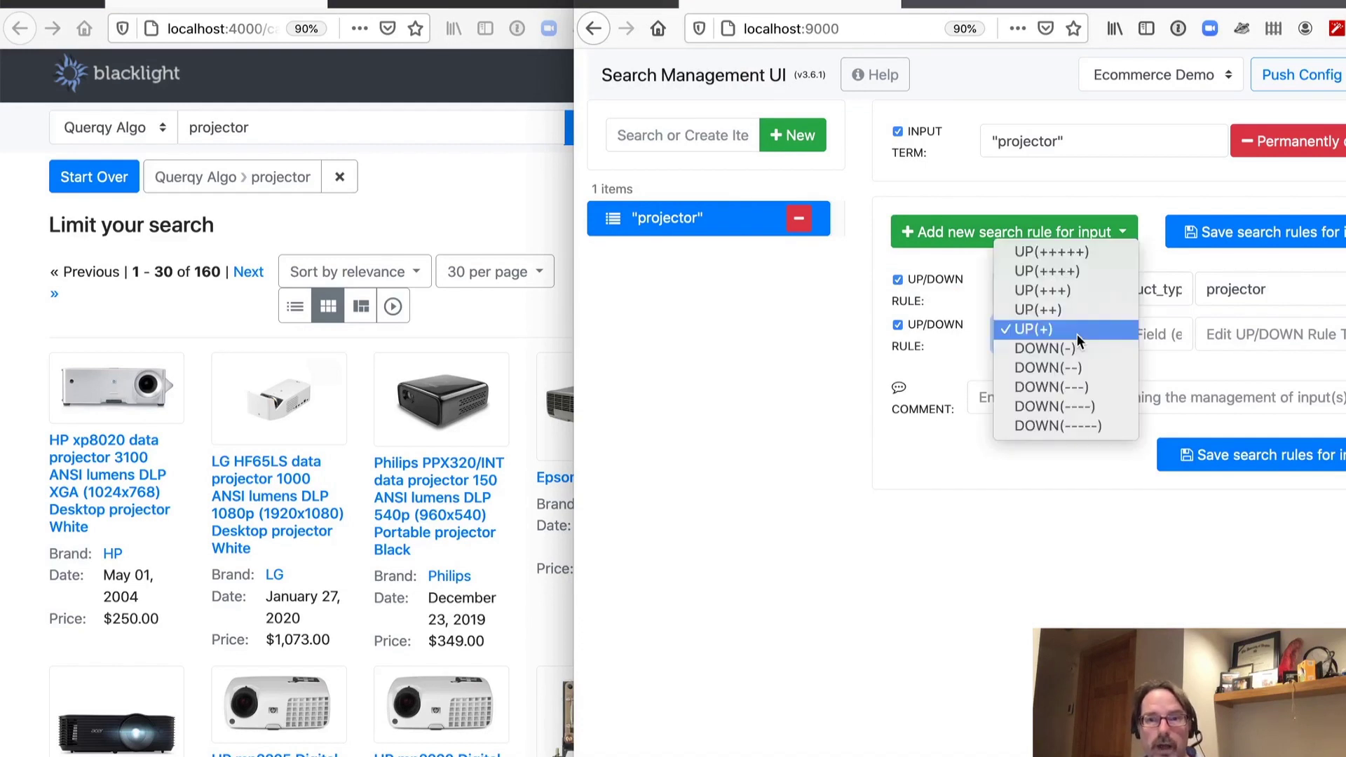
left_click(1072, 309)
left_click(1154, 326)
type("bra")
key("Return")
left_click(1244, 339)
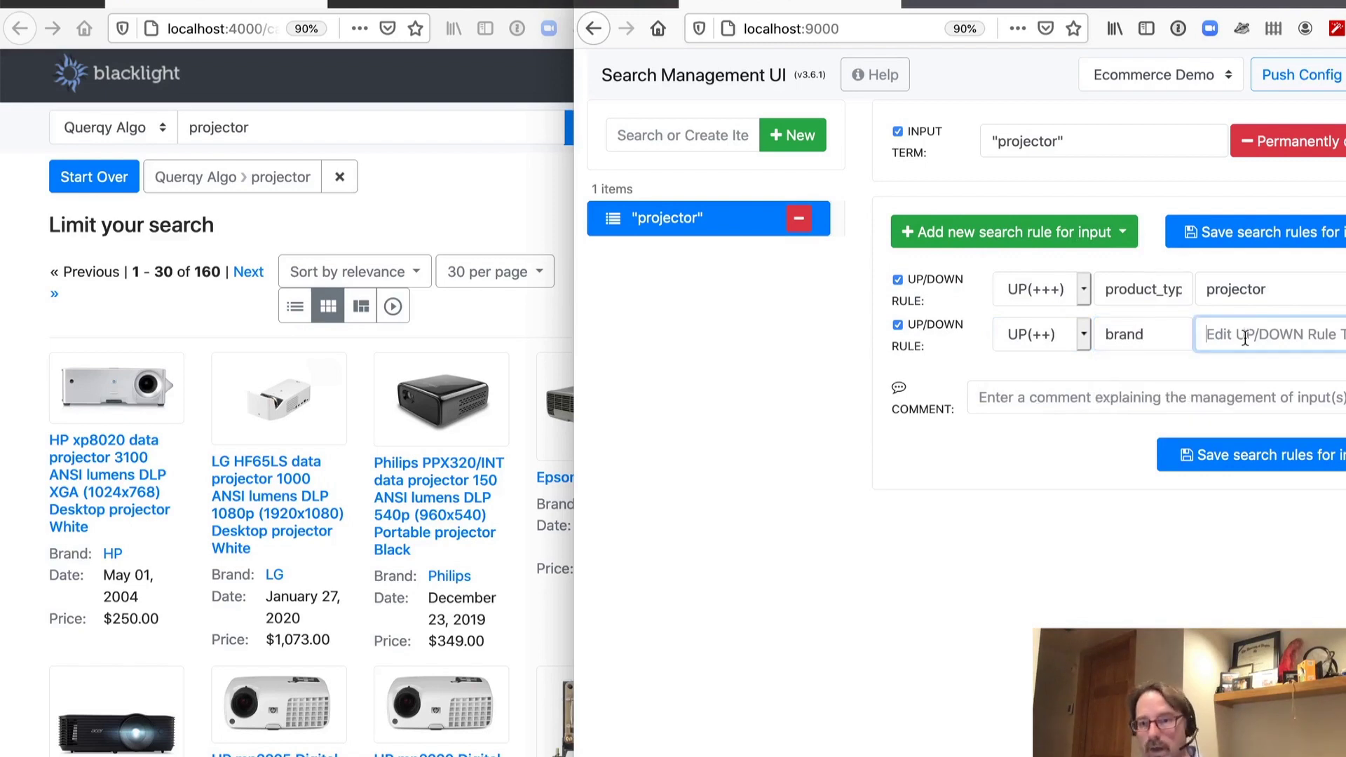
type("Epson")
Save the updated rules and push the config to Blacklight
left_click(1242, 220)
left_click(1305, 74)
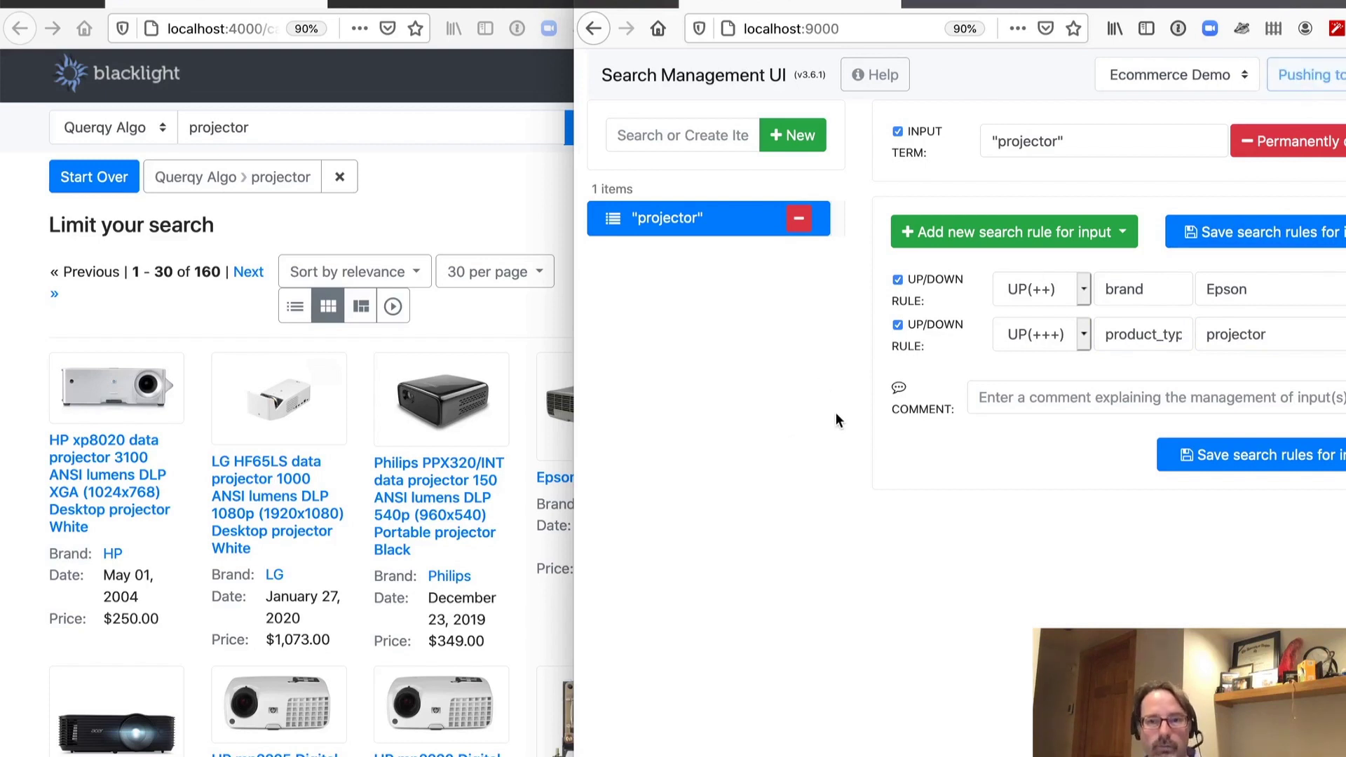
left_click(519, 439)
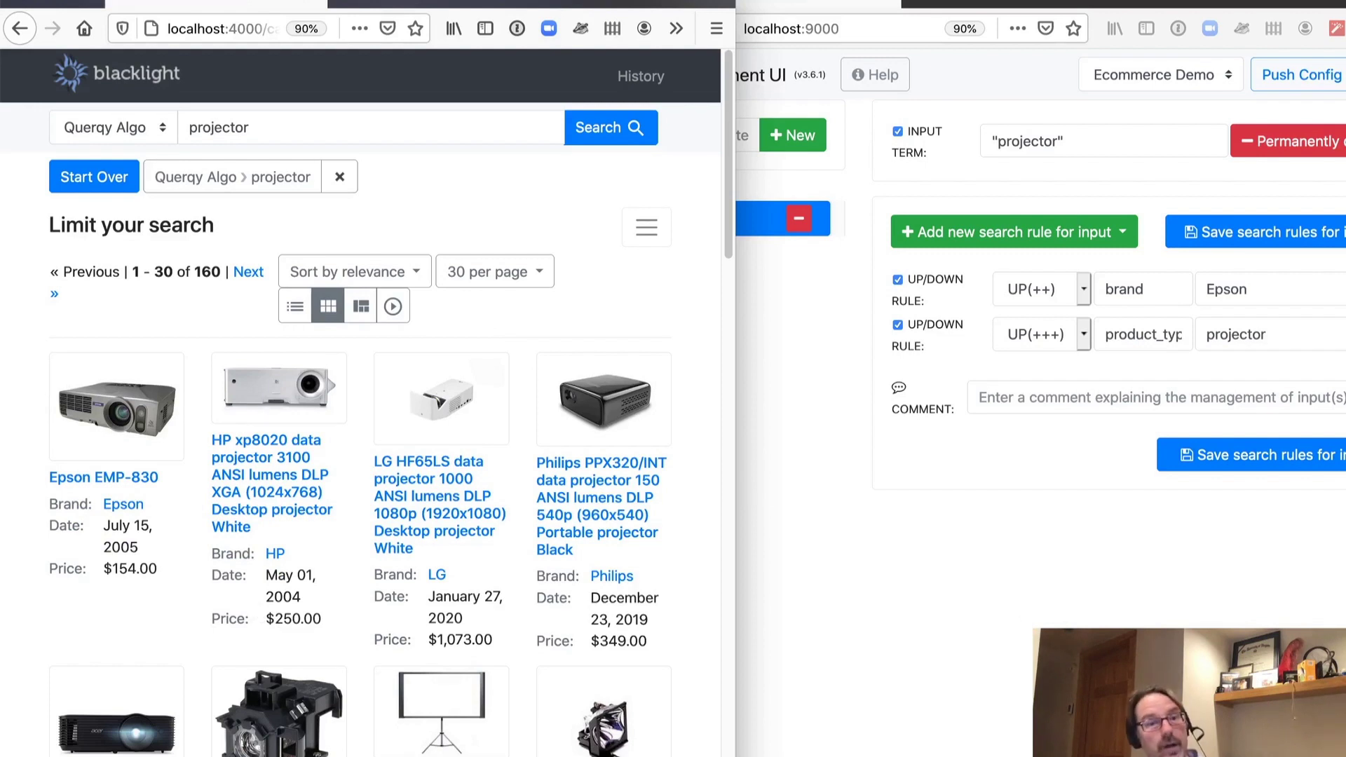
Switch back to SMUI after seeing Epson EMP-830 ranked first
key("super+Tab")
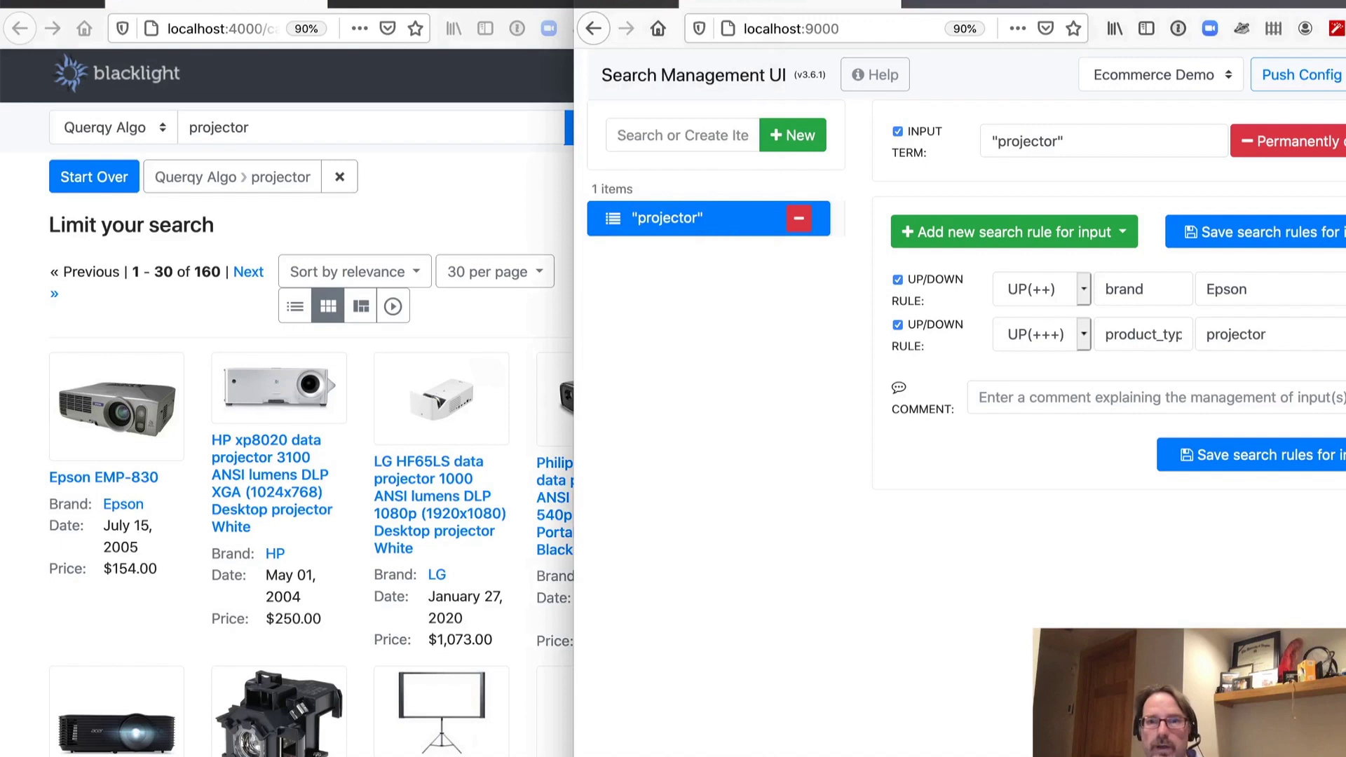
Uncheck the Epson UP(++) boost, add a FILTER rule brand Epson, then save and push
left_click(1044, 235)
left_click(988, 332)
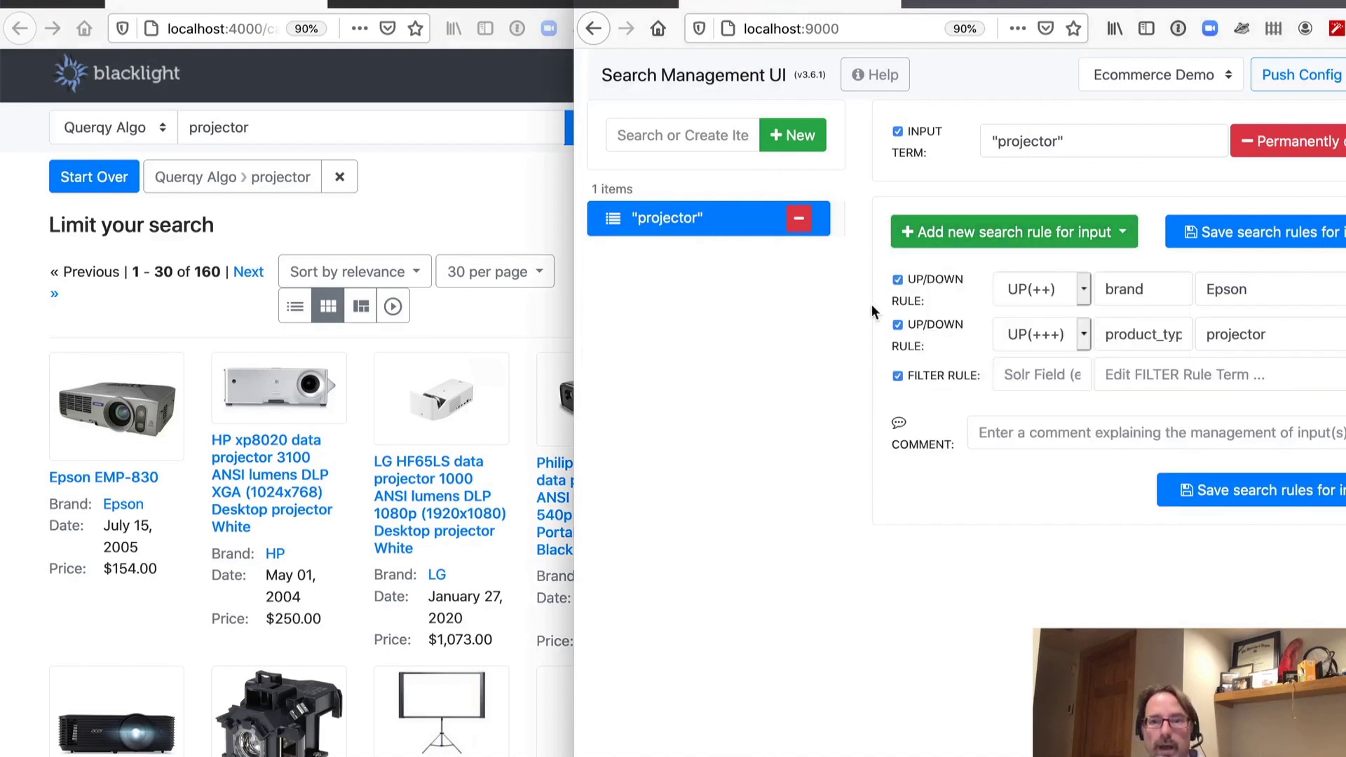
left_click(912, 283)
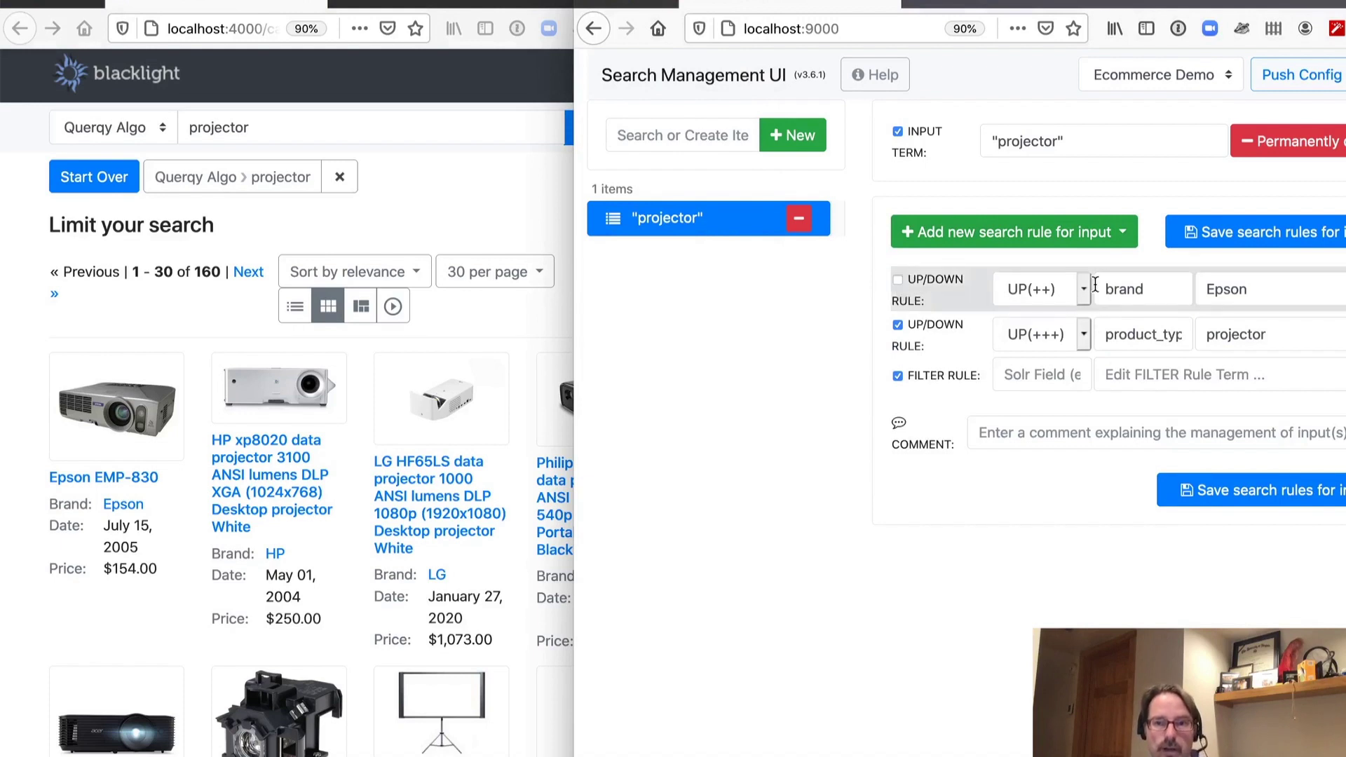
left_click(1066, 379)
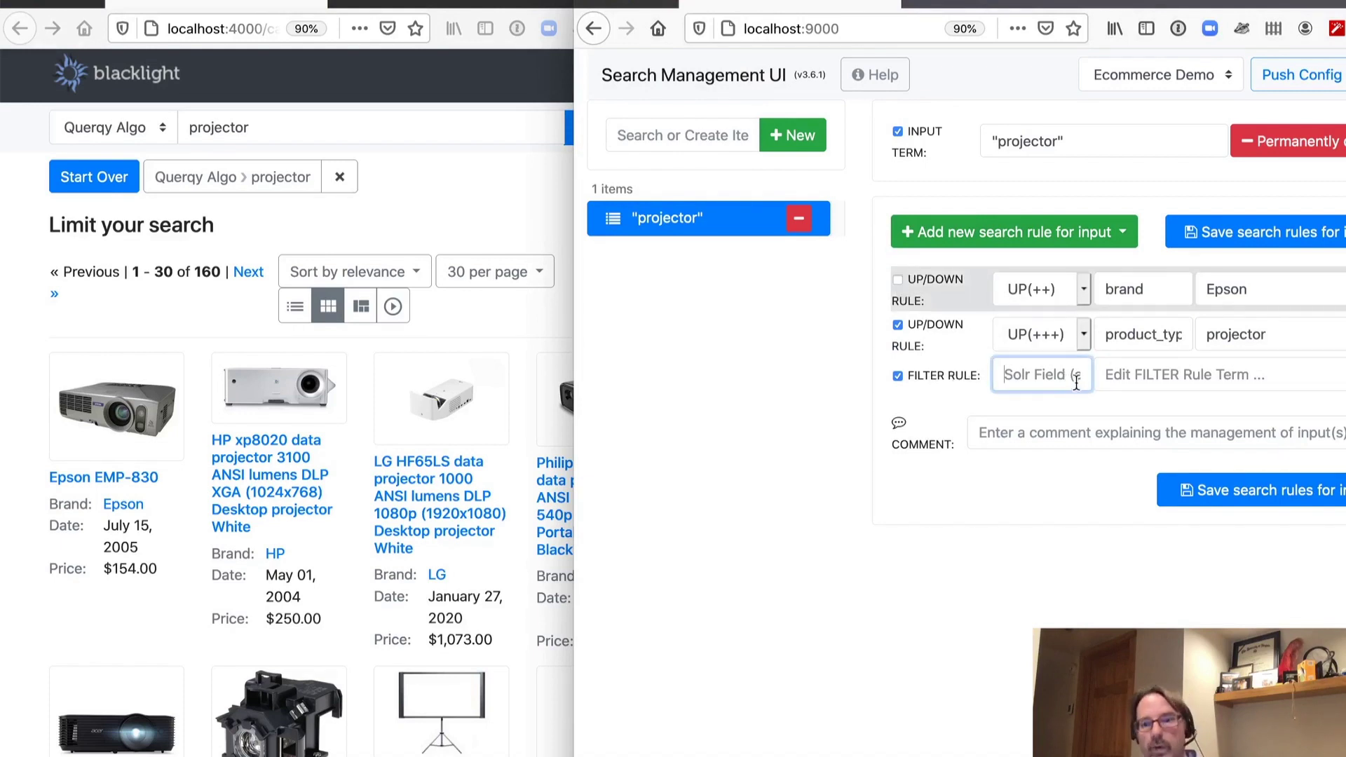
type("brand")
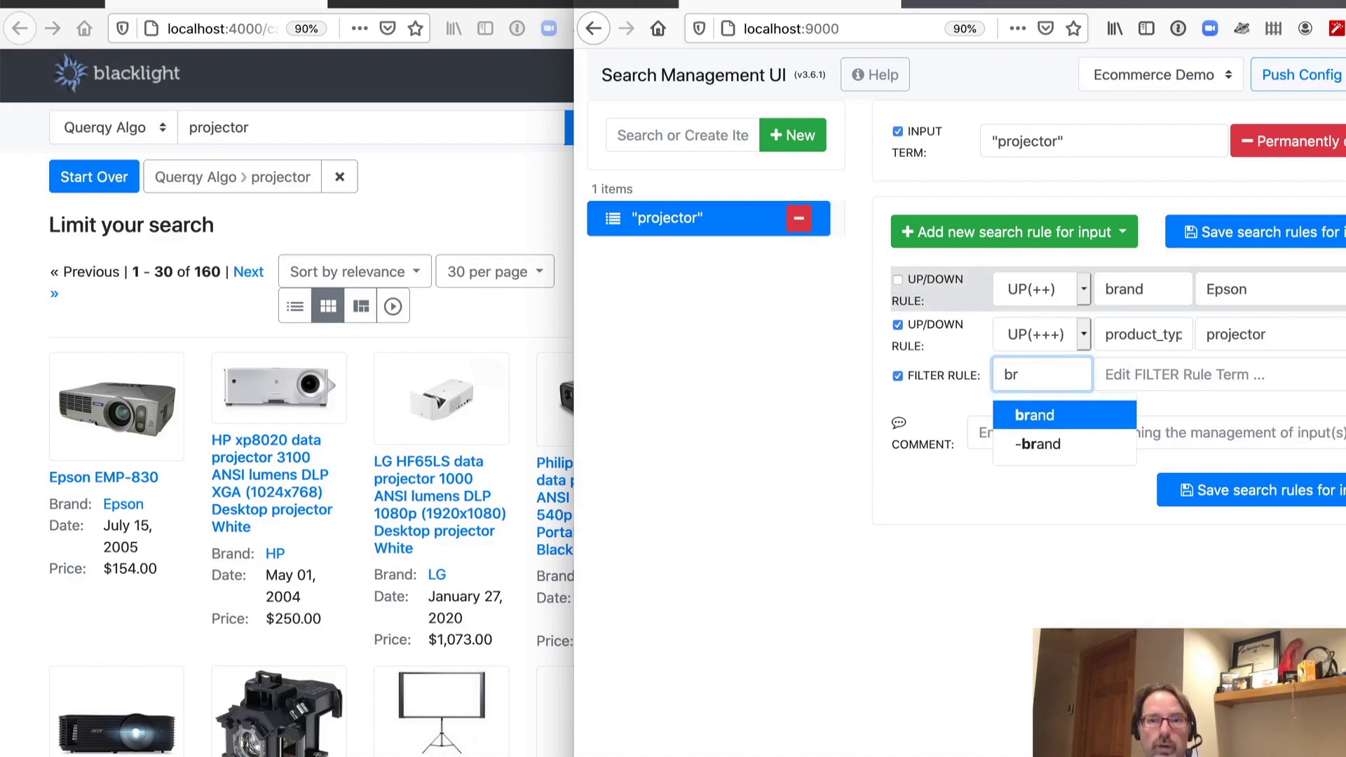
left_click(1177, 375)
type("Epson")
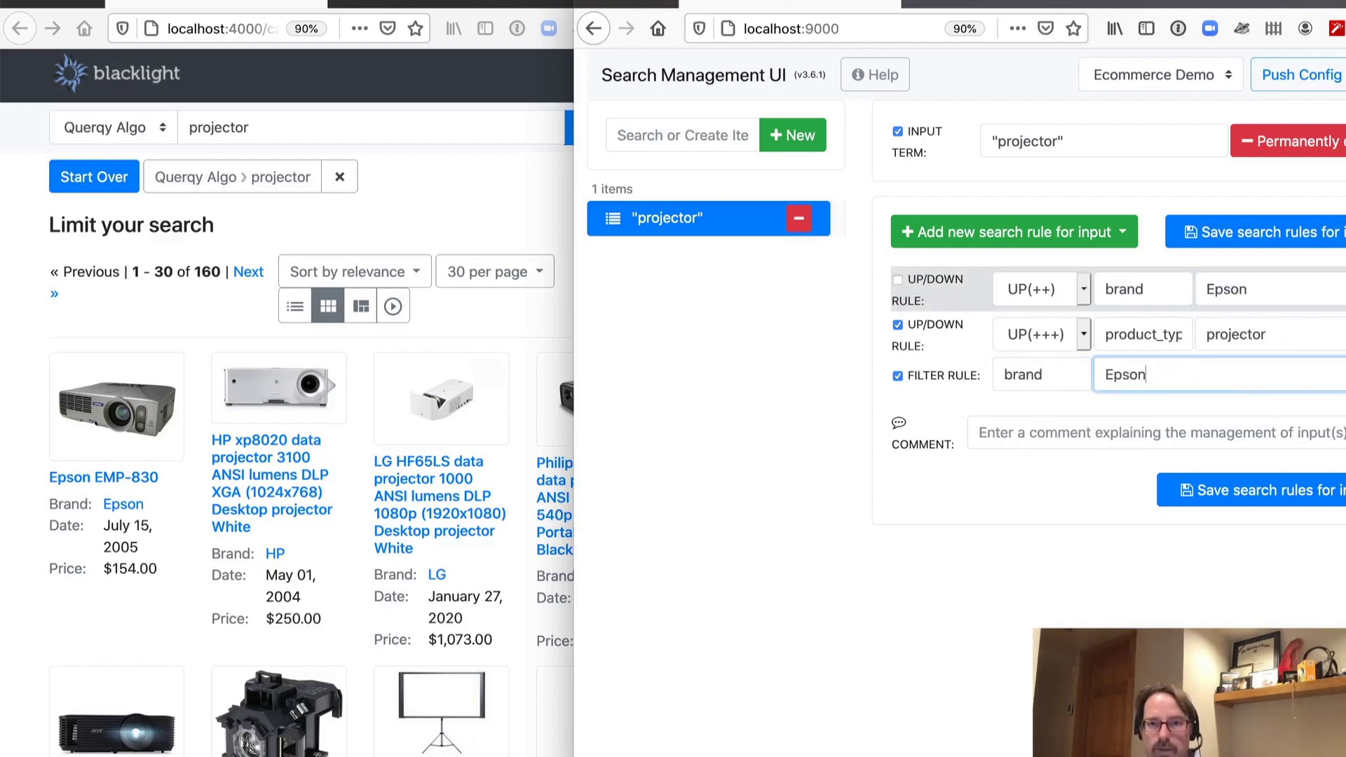
left_click(1287, 241)
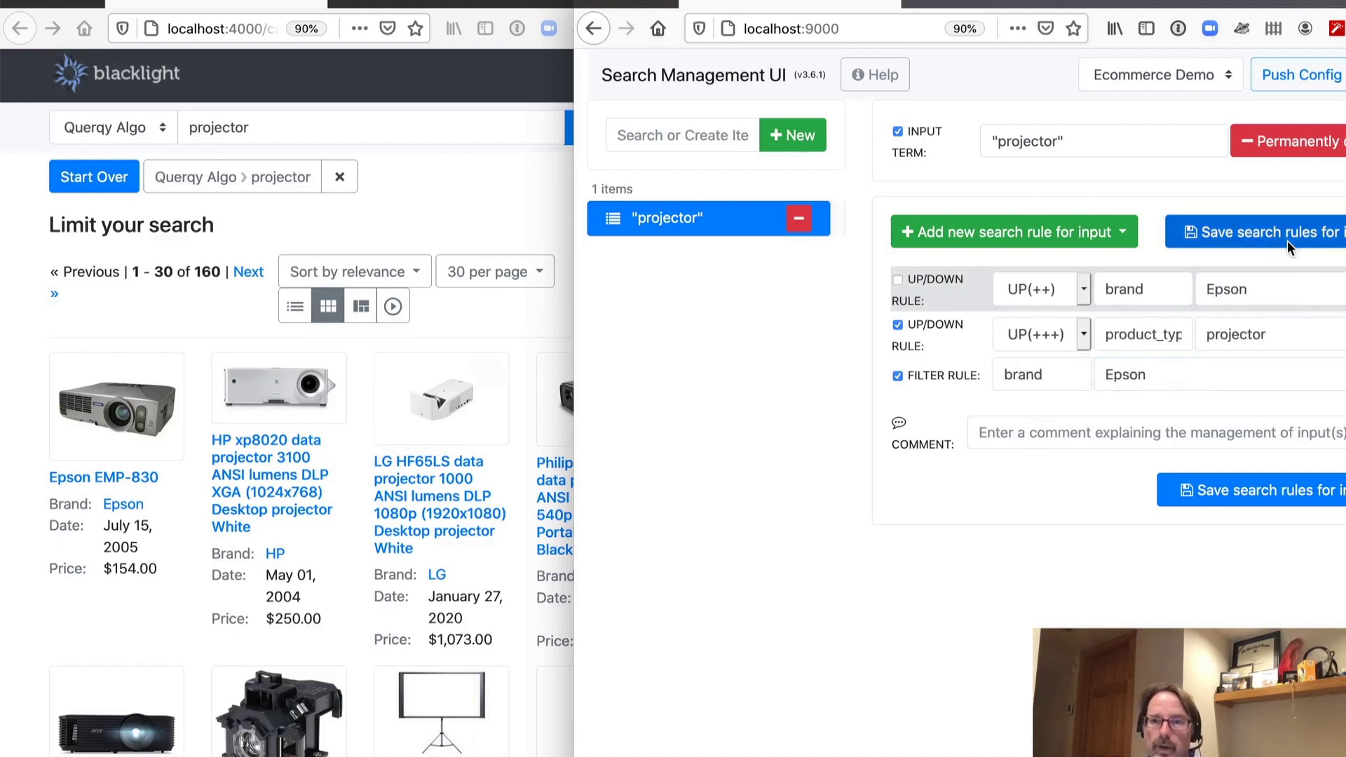
left_click(1294, 79)
Switch to Blacklight to view the projector search filtered to 6 Epson items
left_click(615, 133)
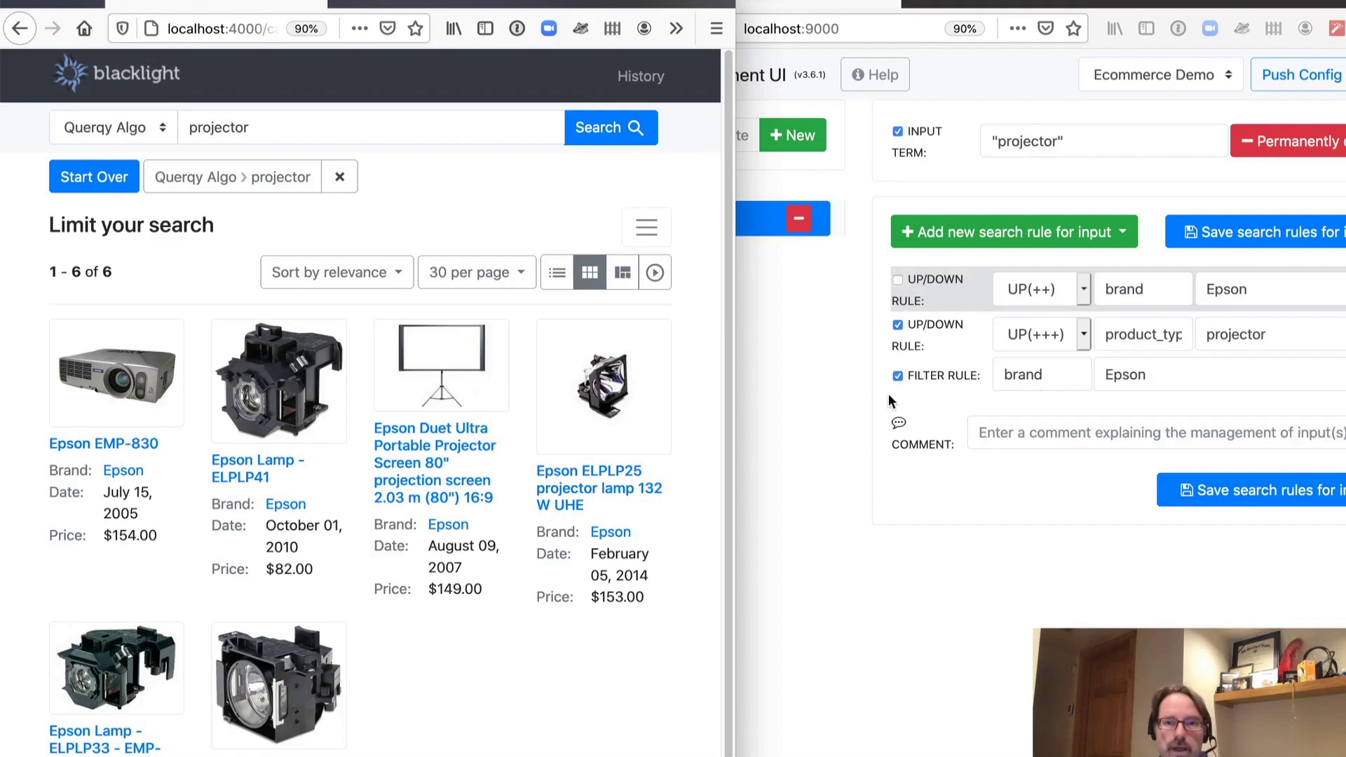
Disable the brand Epson filter rule and re-enable the UP(++) Epson boost rule
left_click(840, 414)
left_click(898, 375)
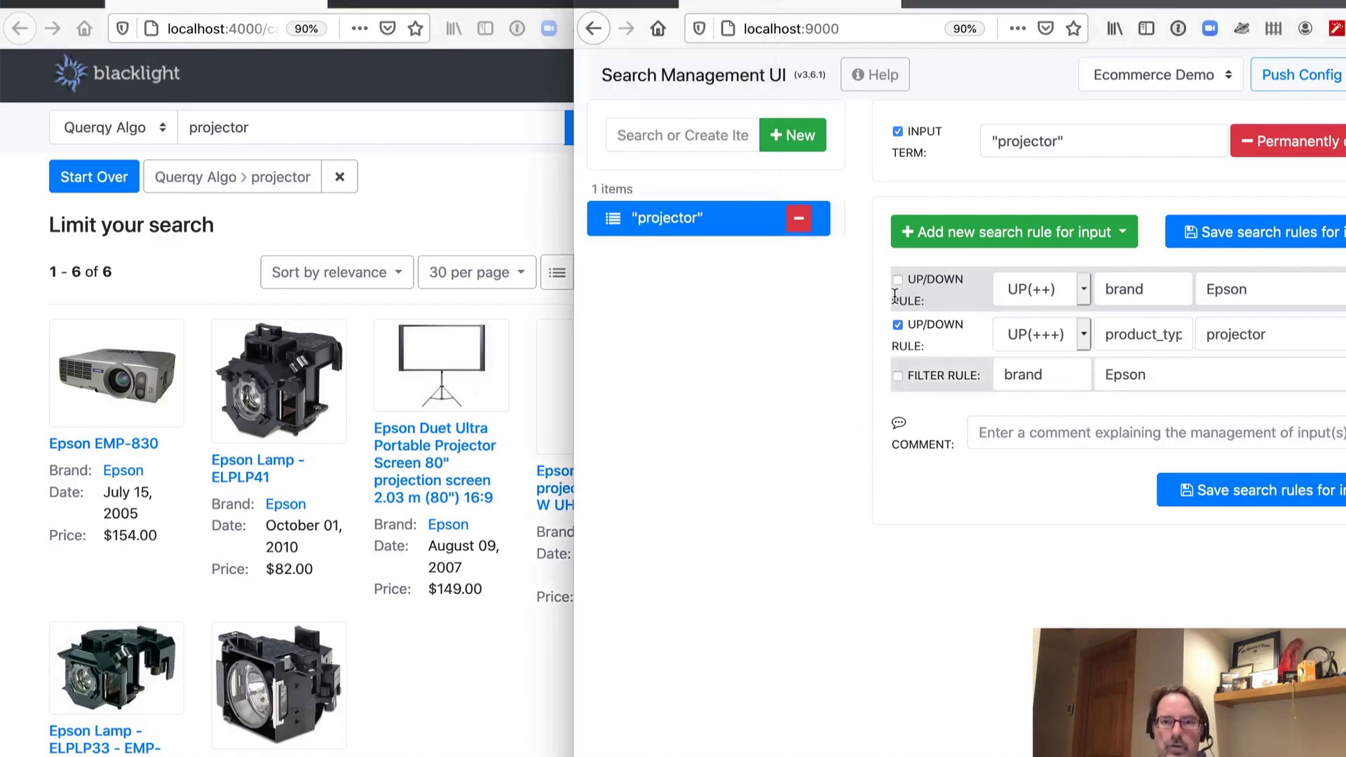
left_click(898, 279)
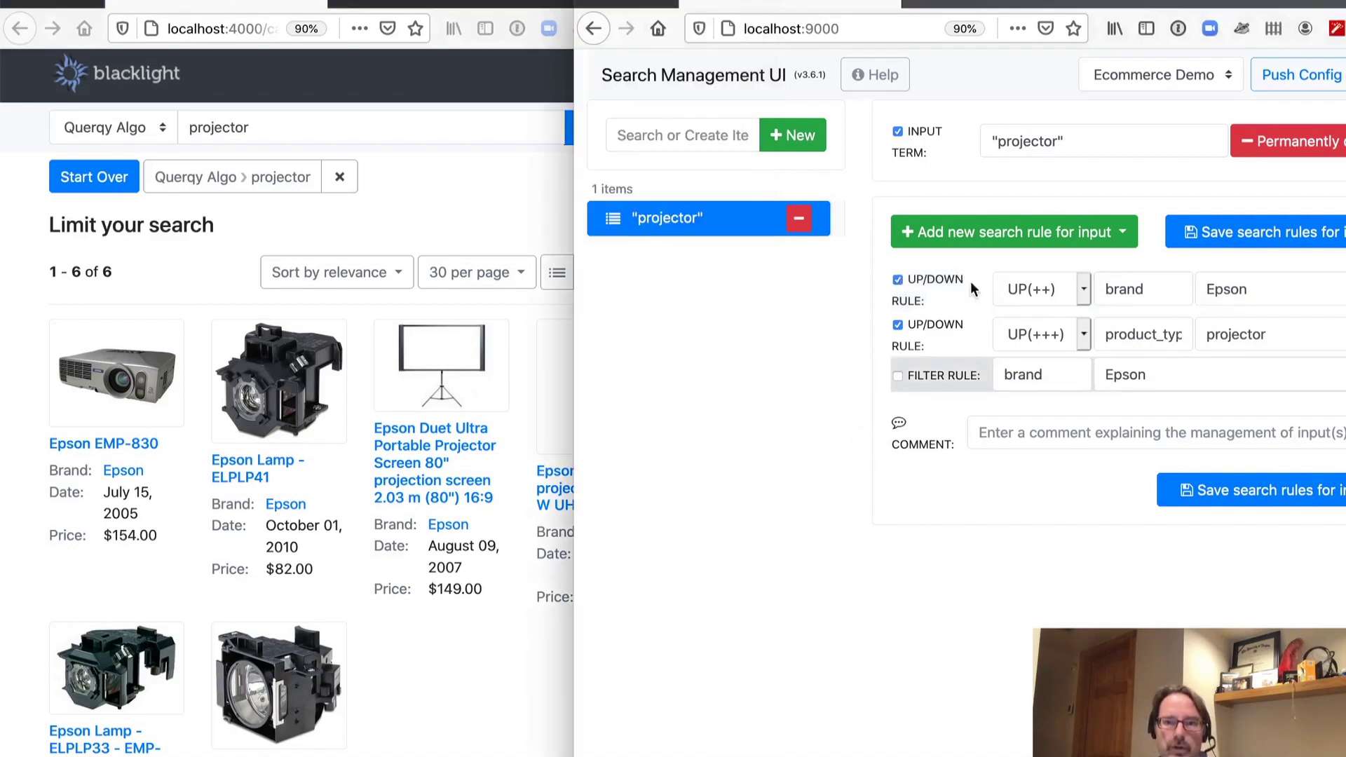
Save the updated search rules and push them live to Blacklight
left_click(1259, 493)
mouse_move(1294, 78)
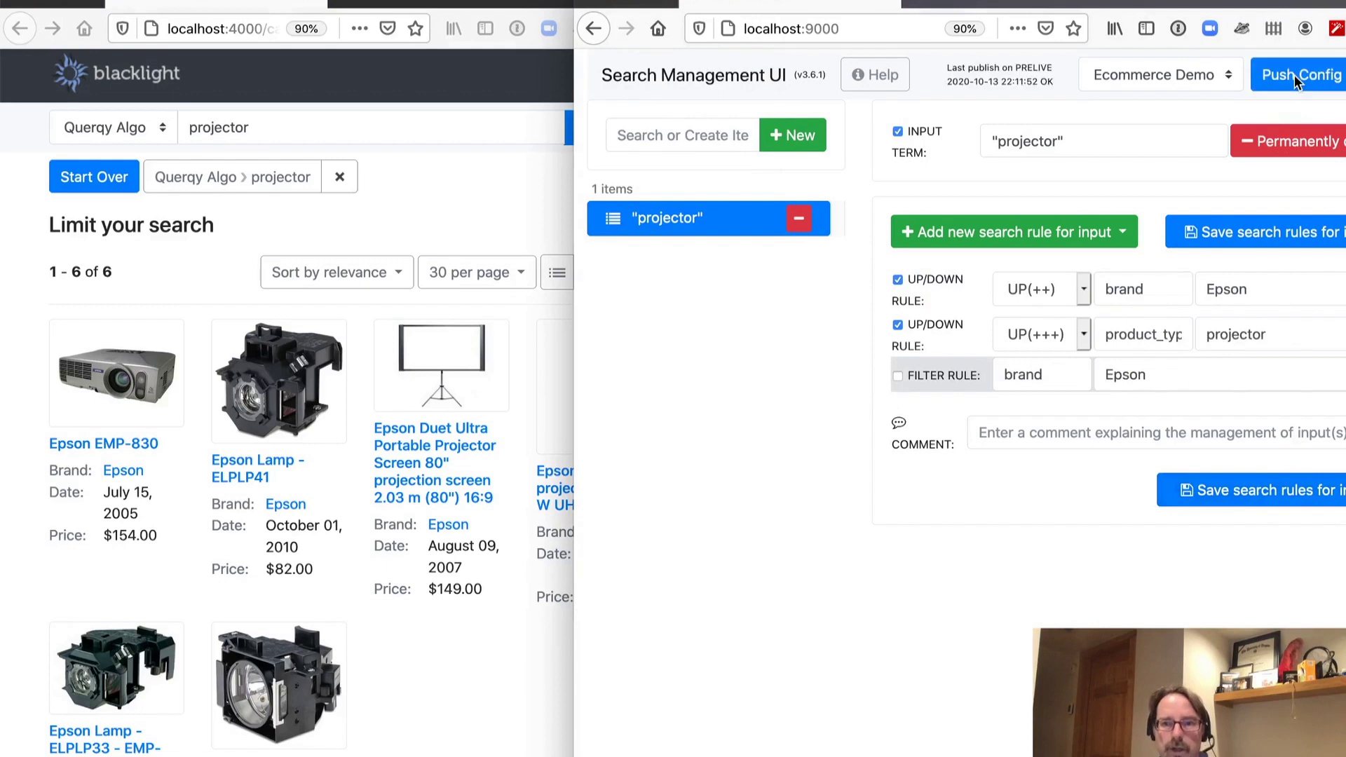
left_click(1293, 74)
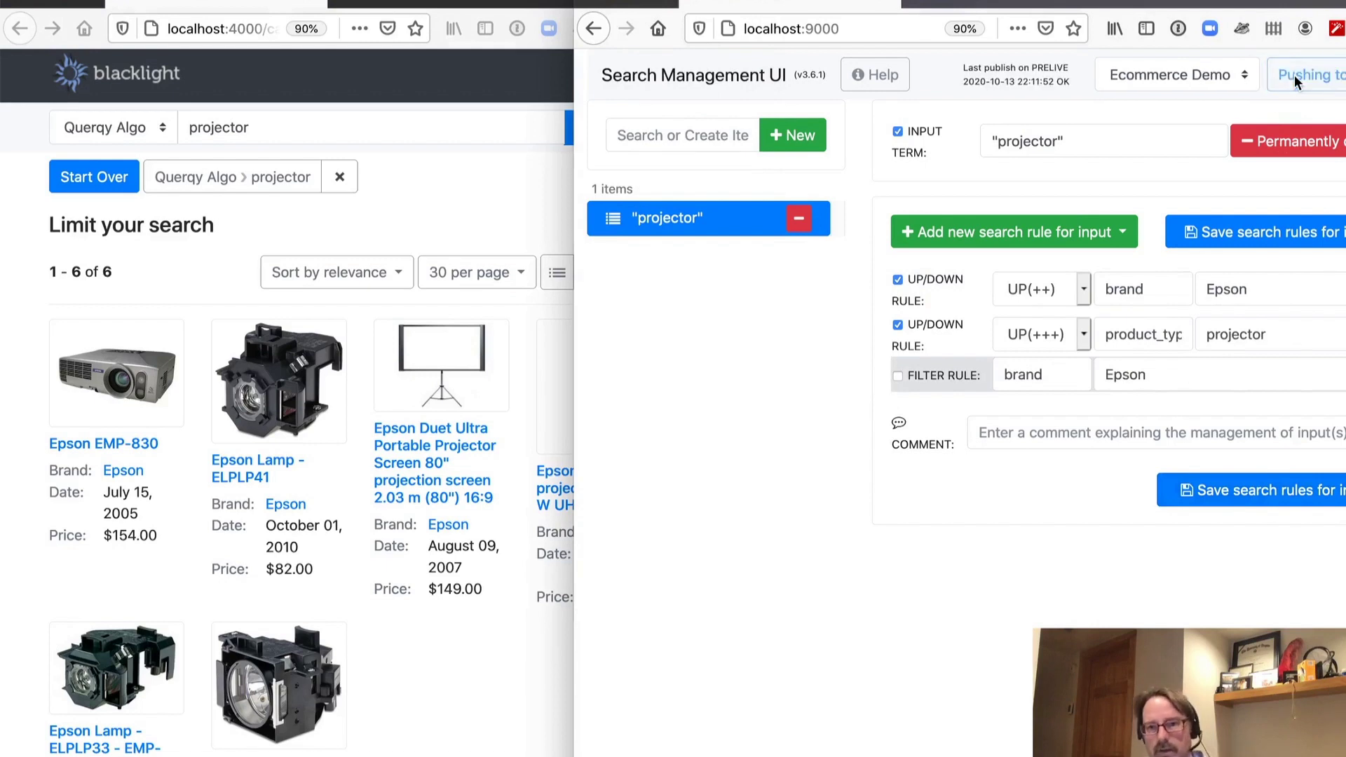
left_click(429, 225)
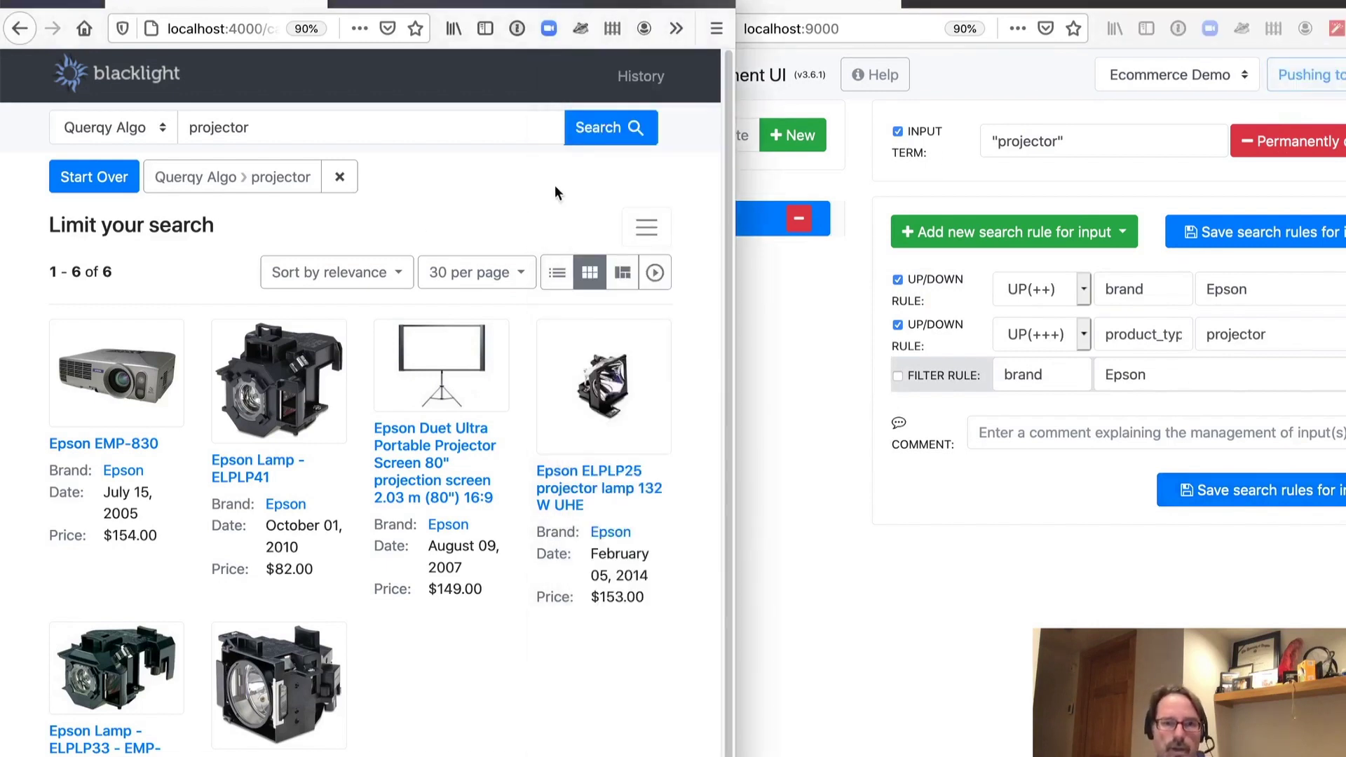
Rerun the projector search and review its 160 results, led by the Epson EMP-830
left_click(611, 131)
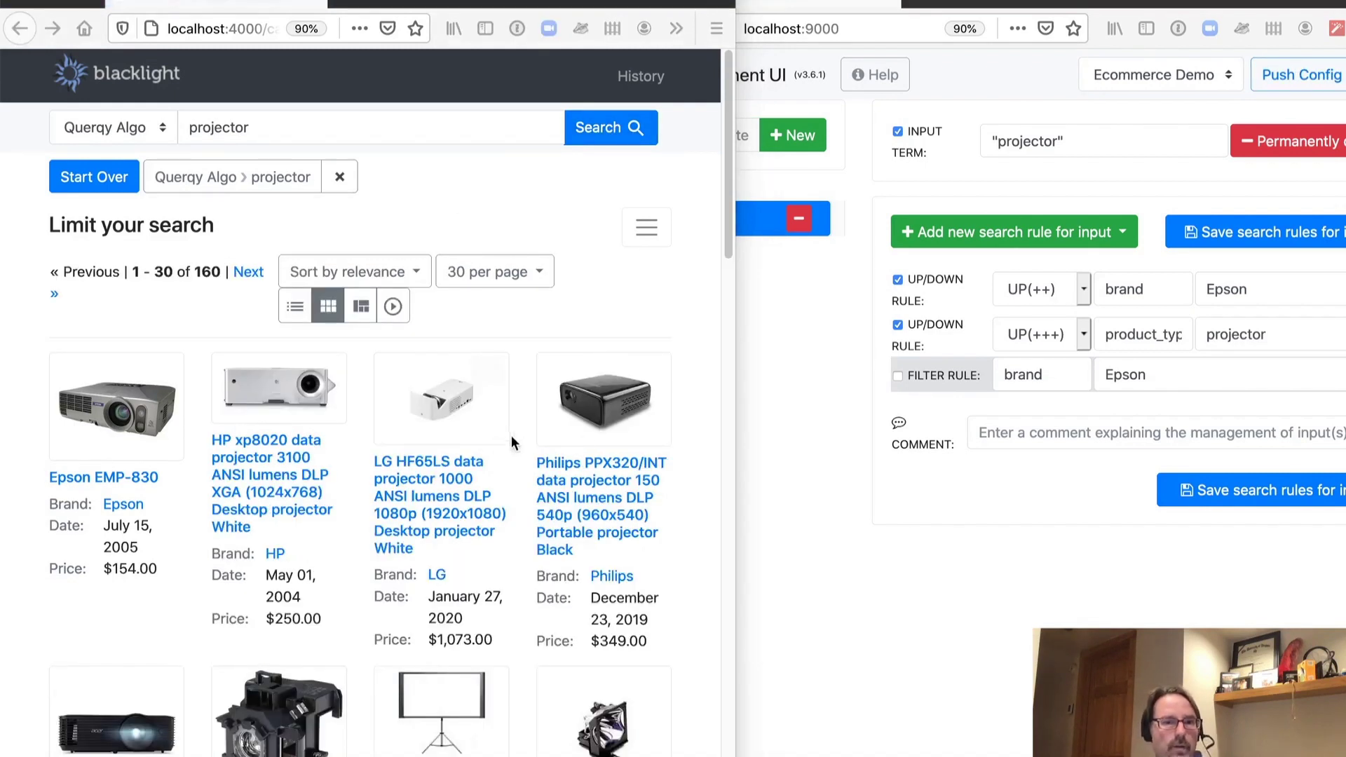
scroll(563, 595, "down", 2)
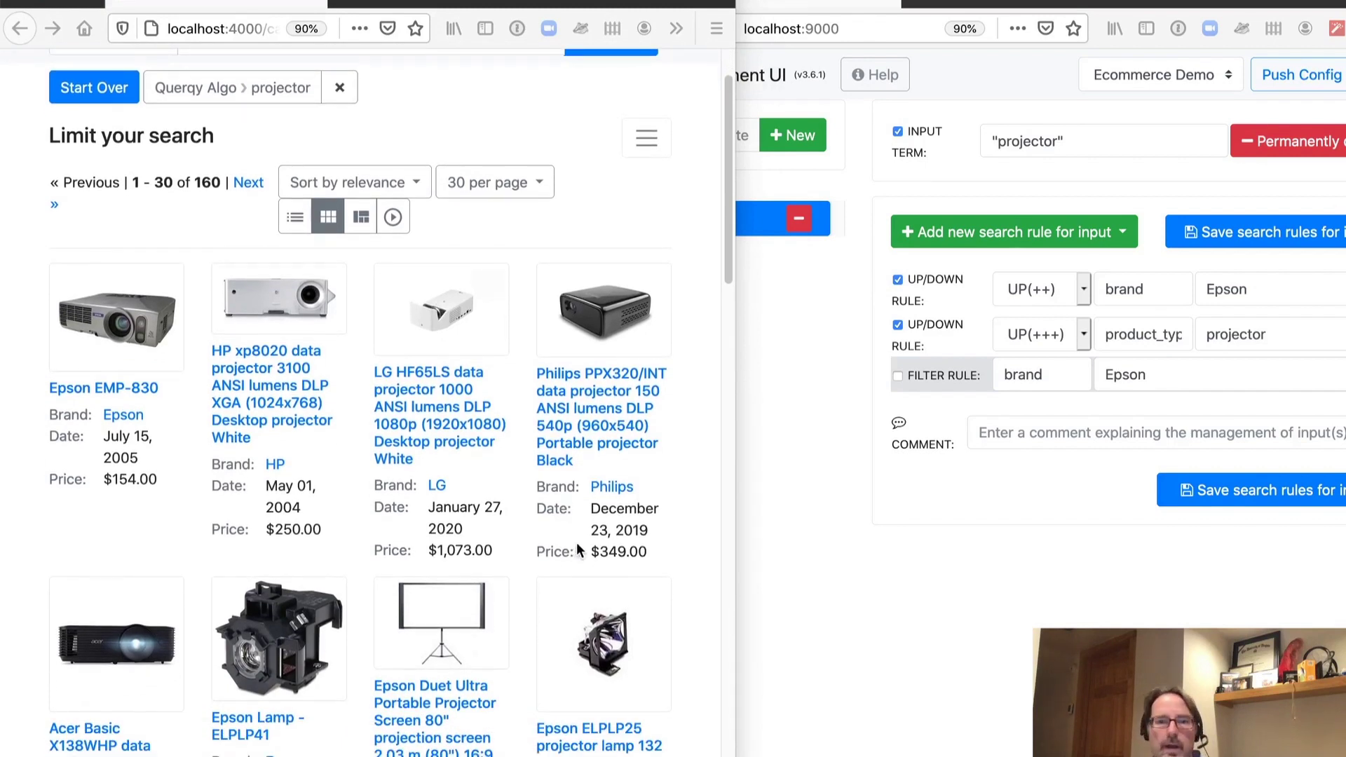
scroll(573, 539, "up", 2)
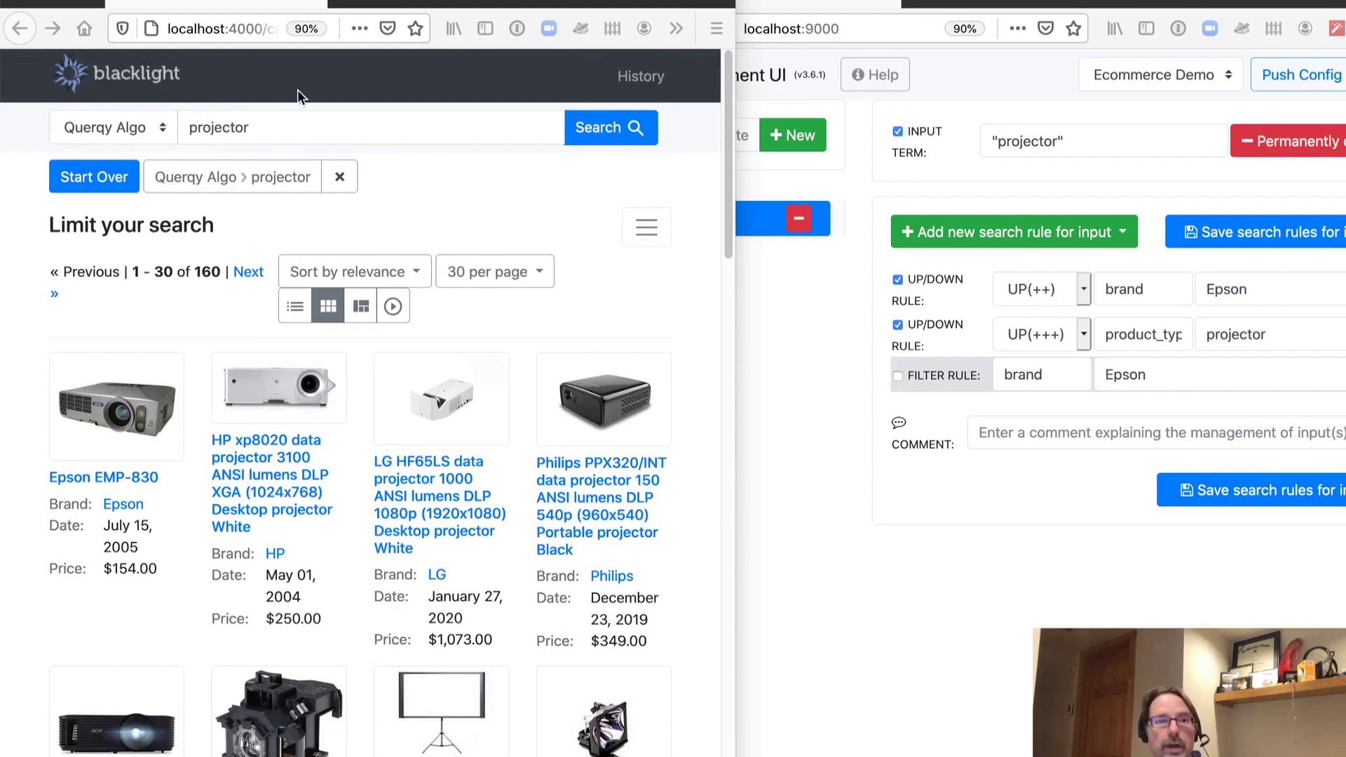
left_click(351, 138)
Search for 'projector screen', getting two screens led by the HP 60in Mobile Projector Screen
type("s")
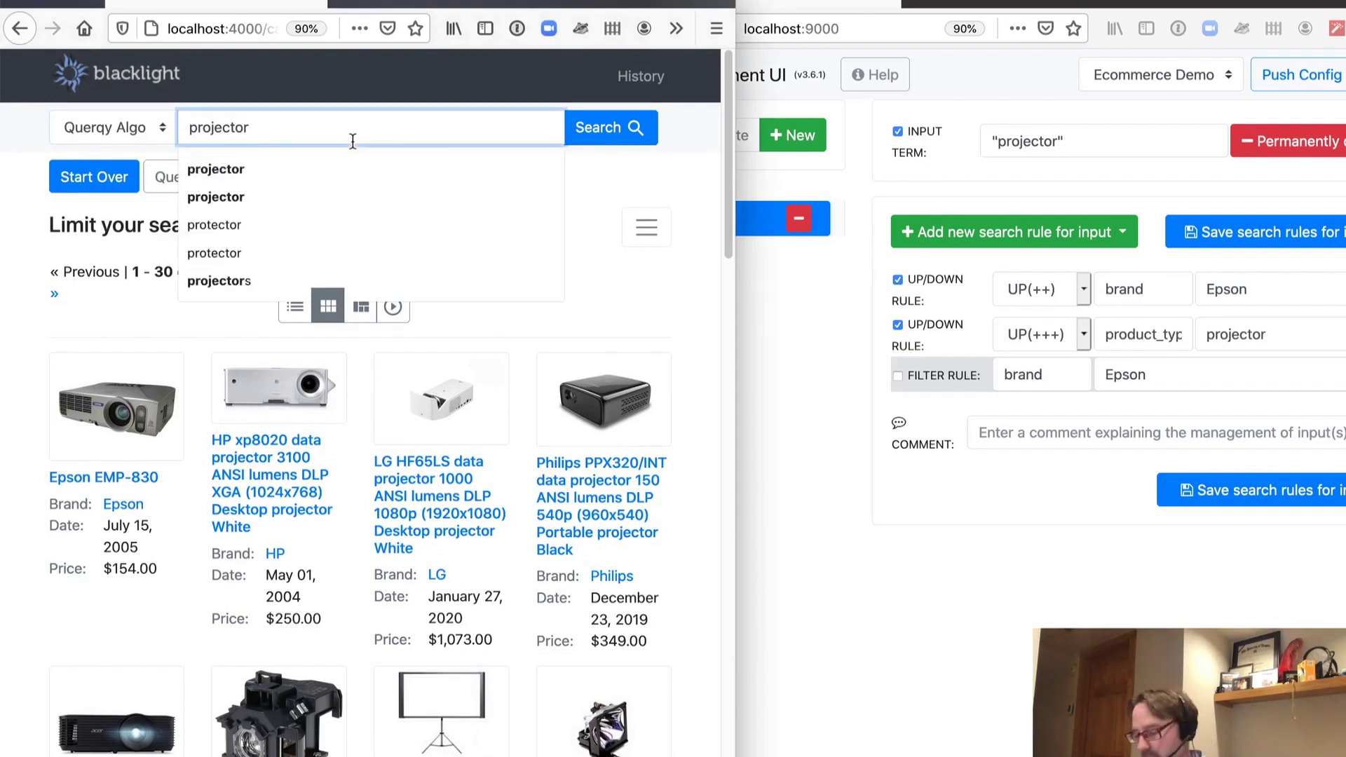
type("creen")
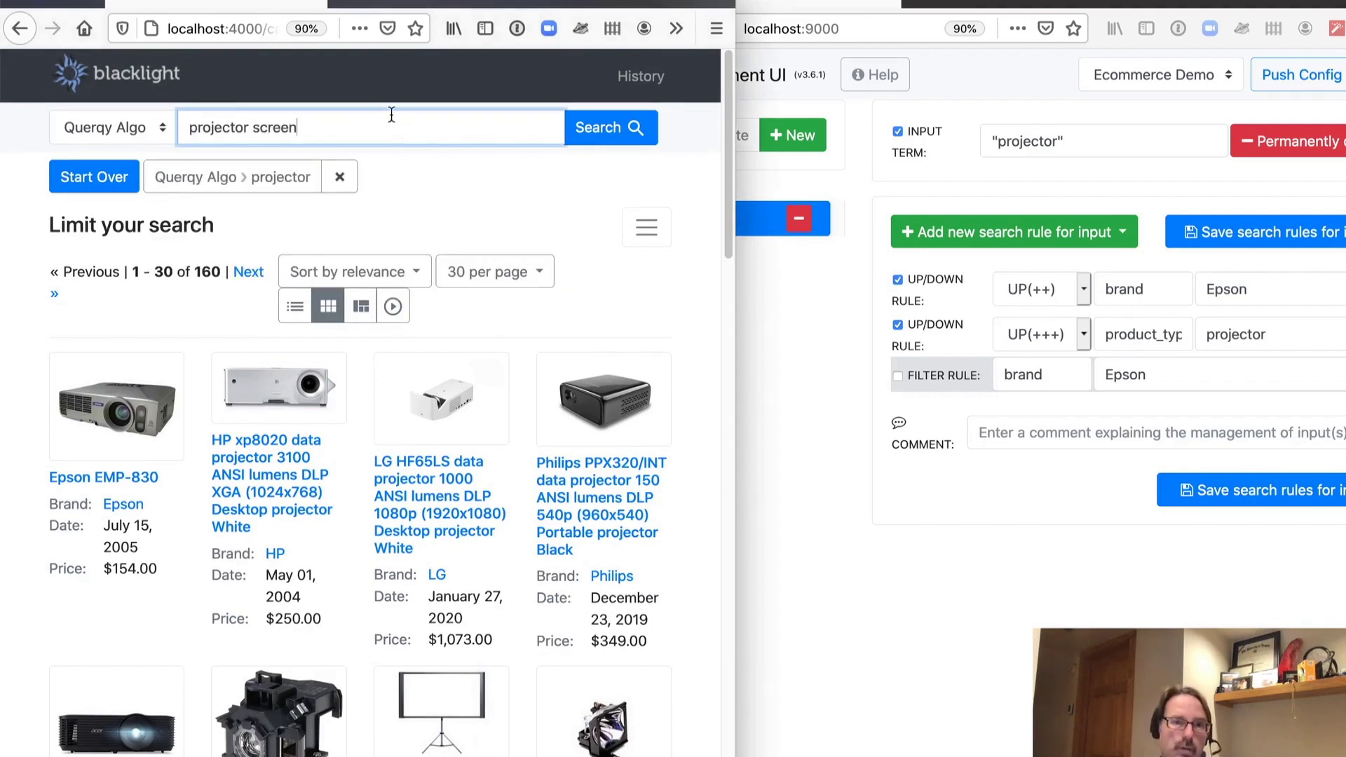
left_click(580, 140)
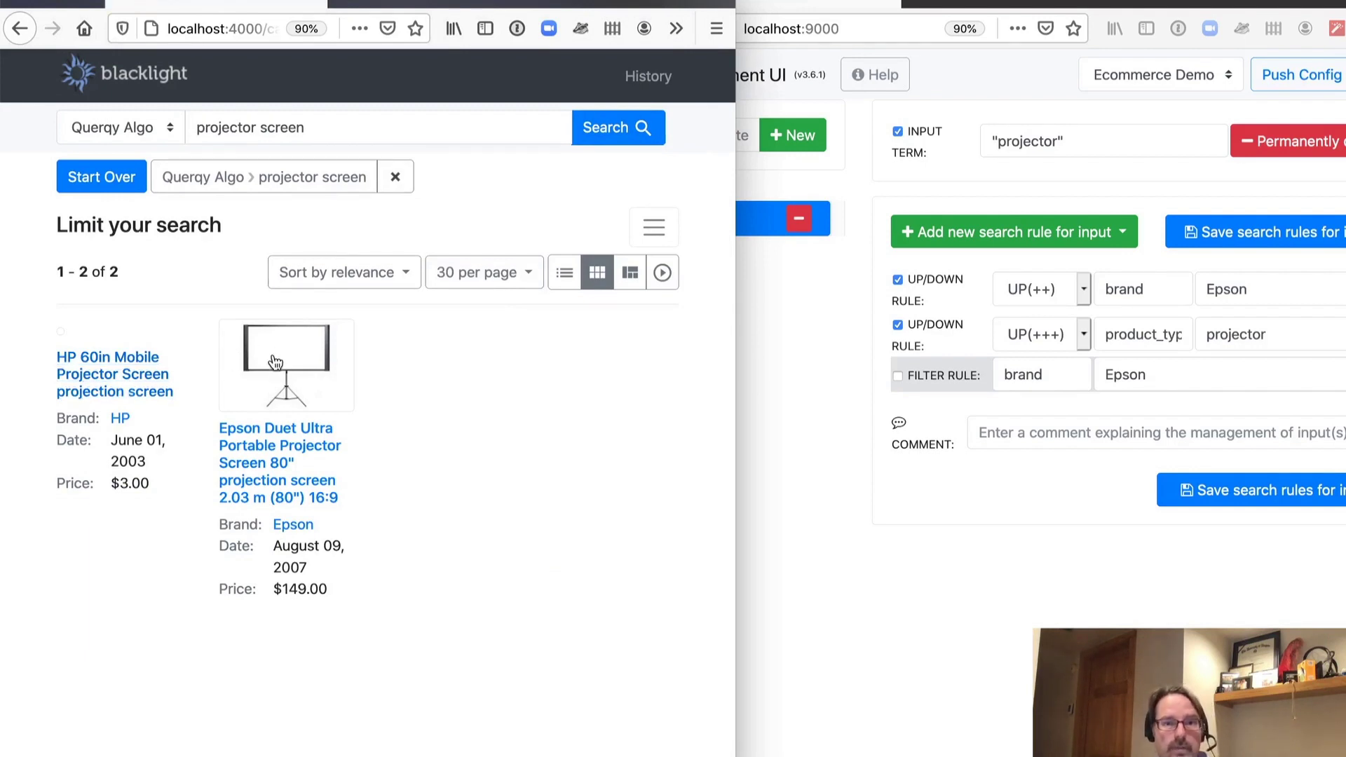
left_click(803, 529)
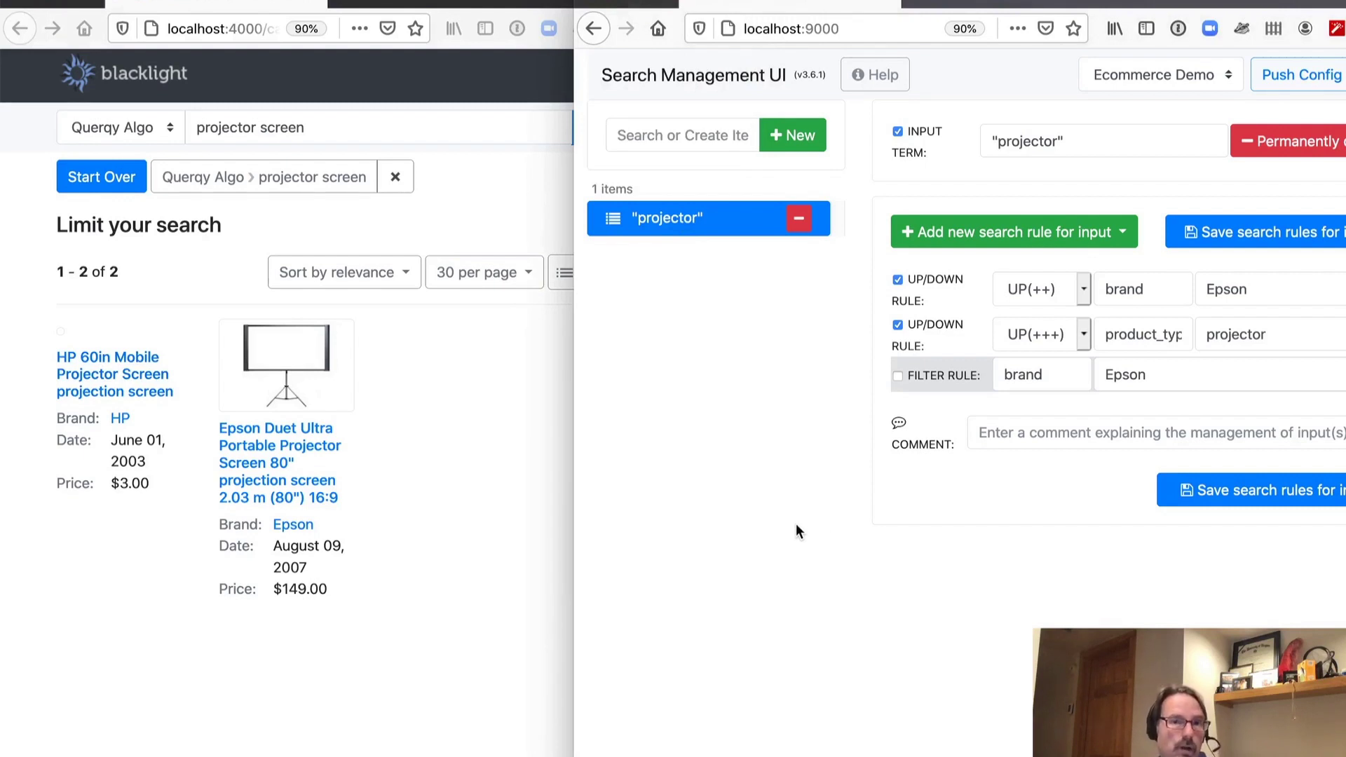
Filter the rule inputs for projector and strip the quotes from the "projector" input term
left_click(662, 138)
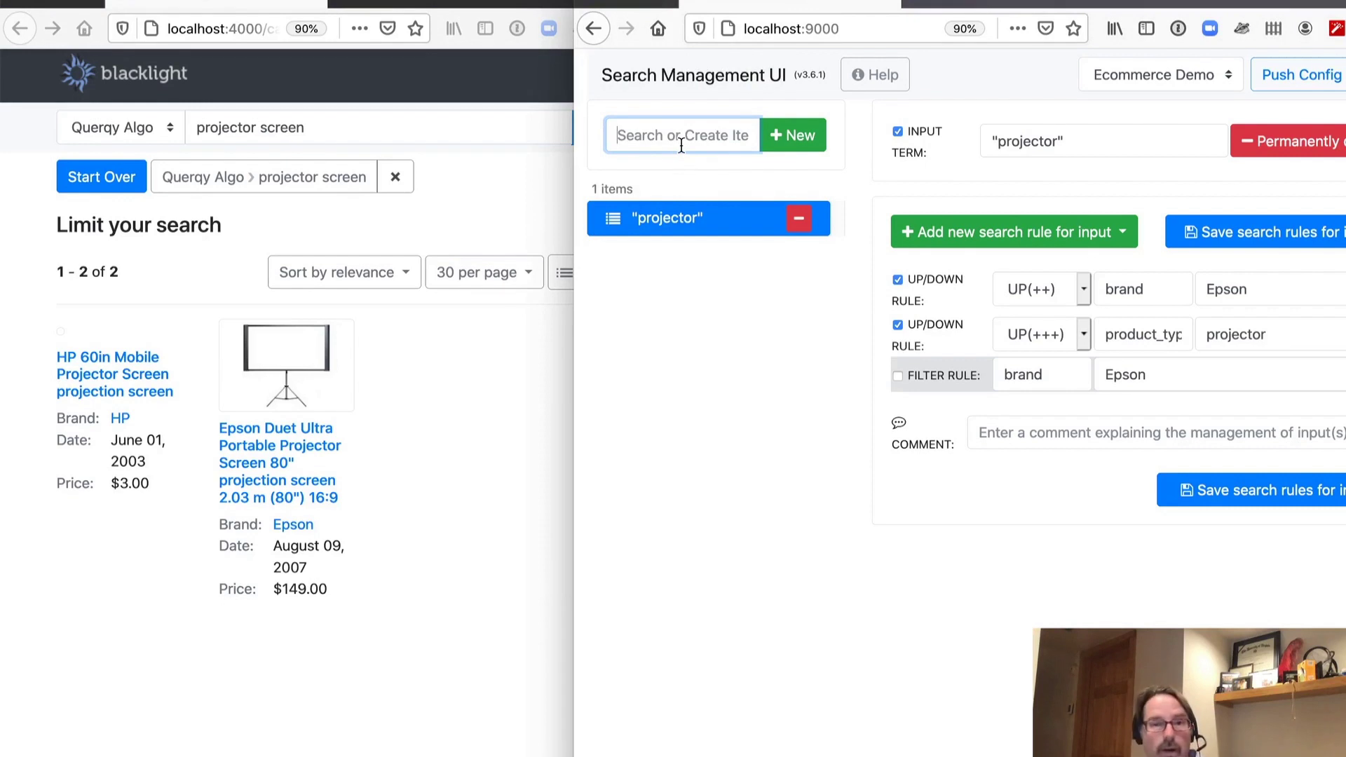
type("projector")
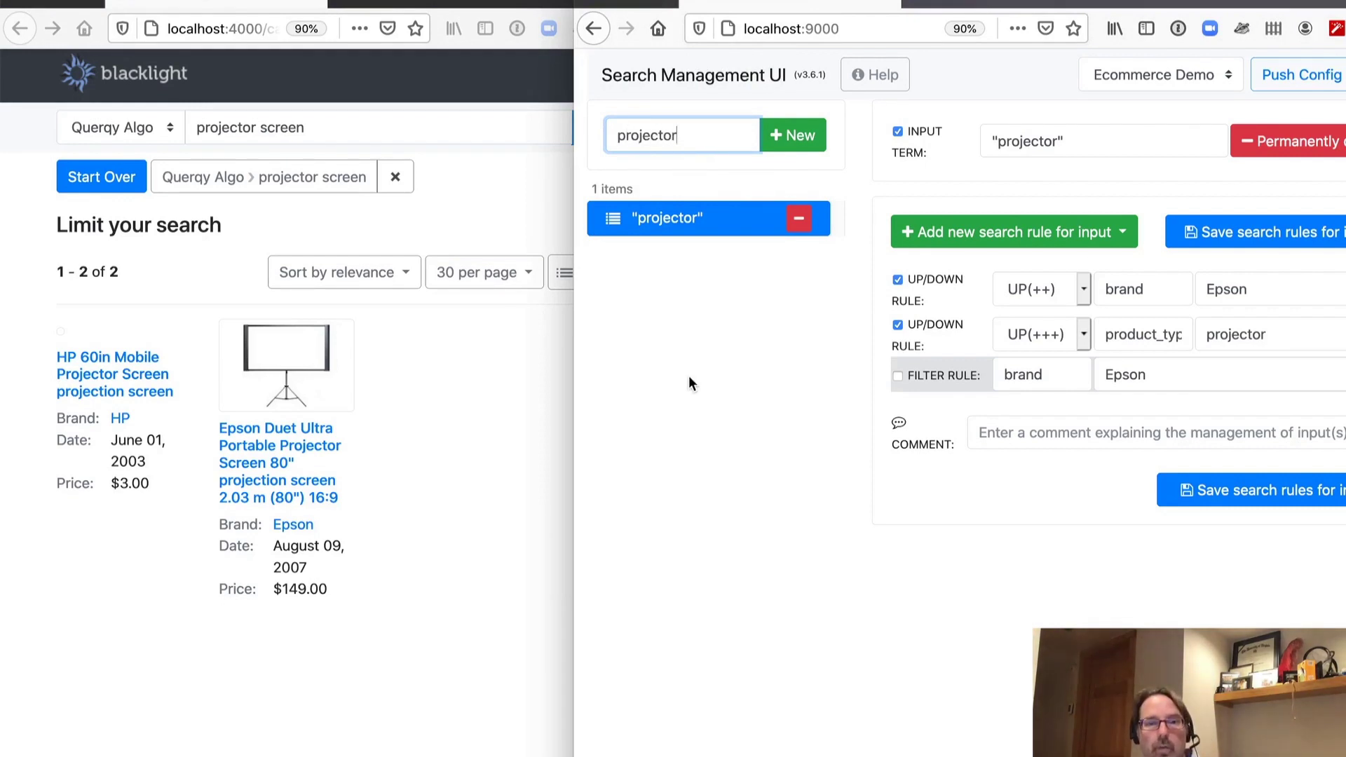
left_click(1123, 137)
key("BackSpace")
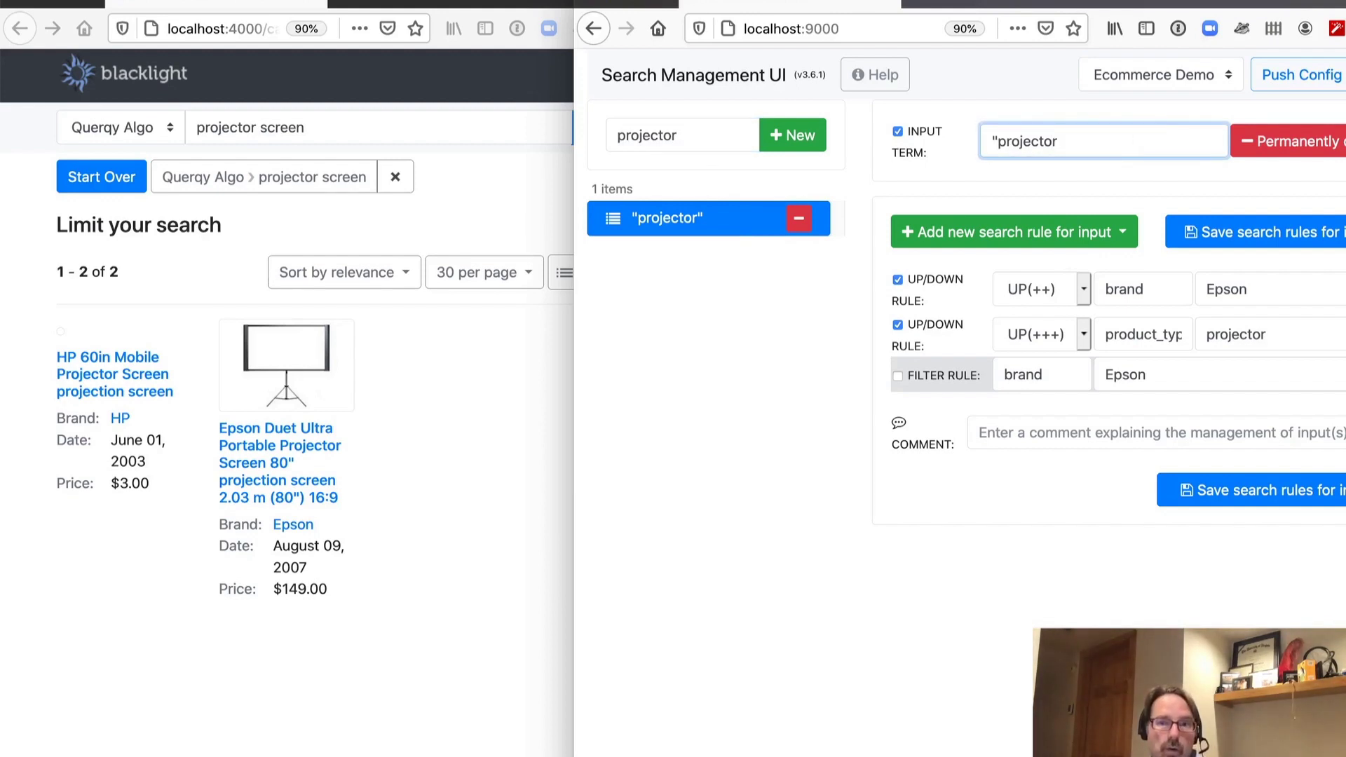
key("Home")
key("Delete")
Save the projector search rules and publish the configuration to PRELIVE
left_click(1295, 239)
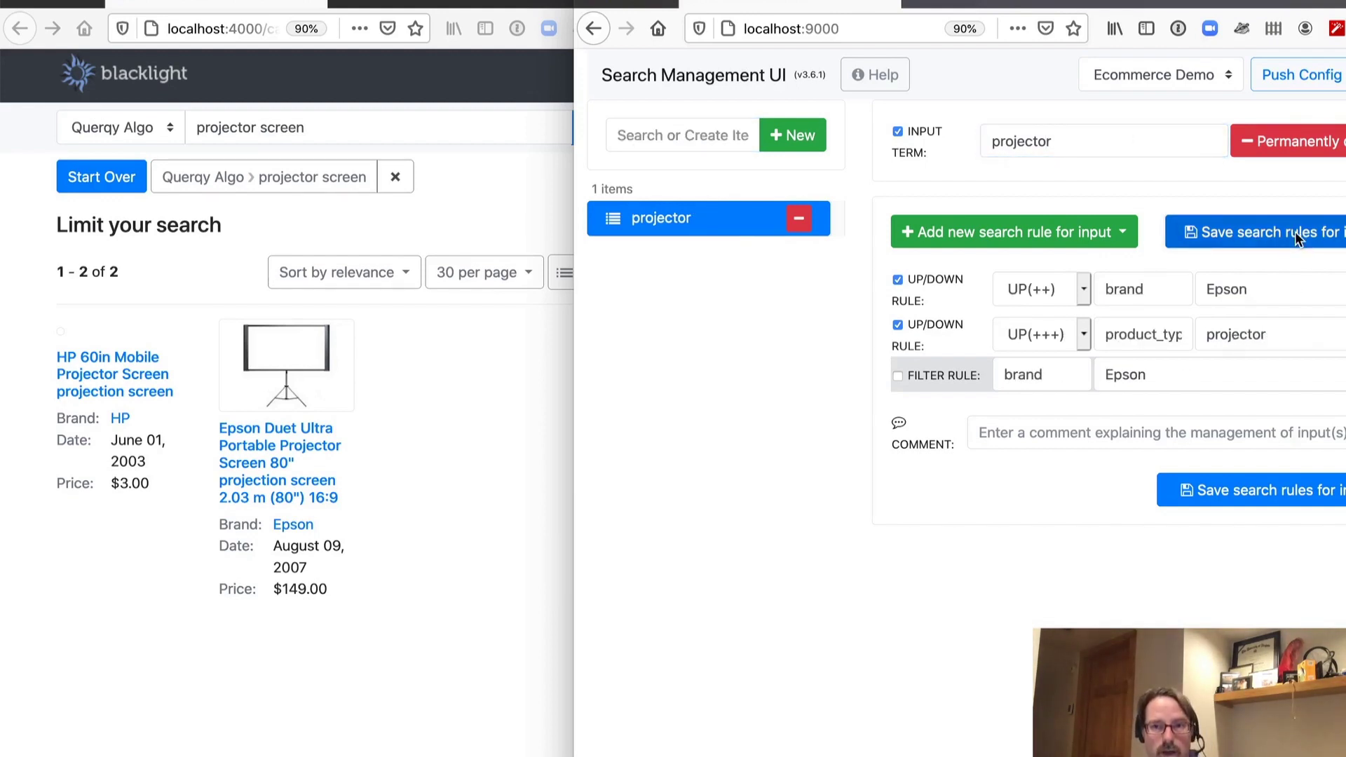
left_click(1317, 76)
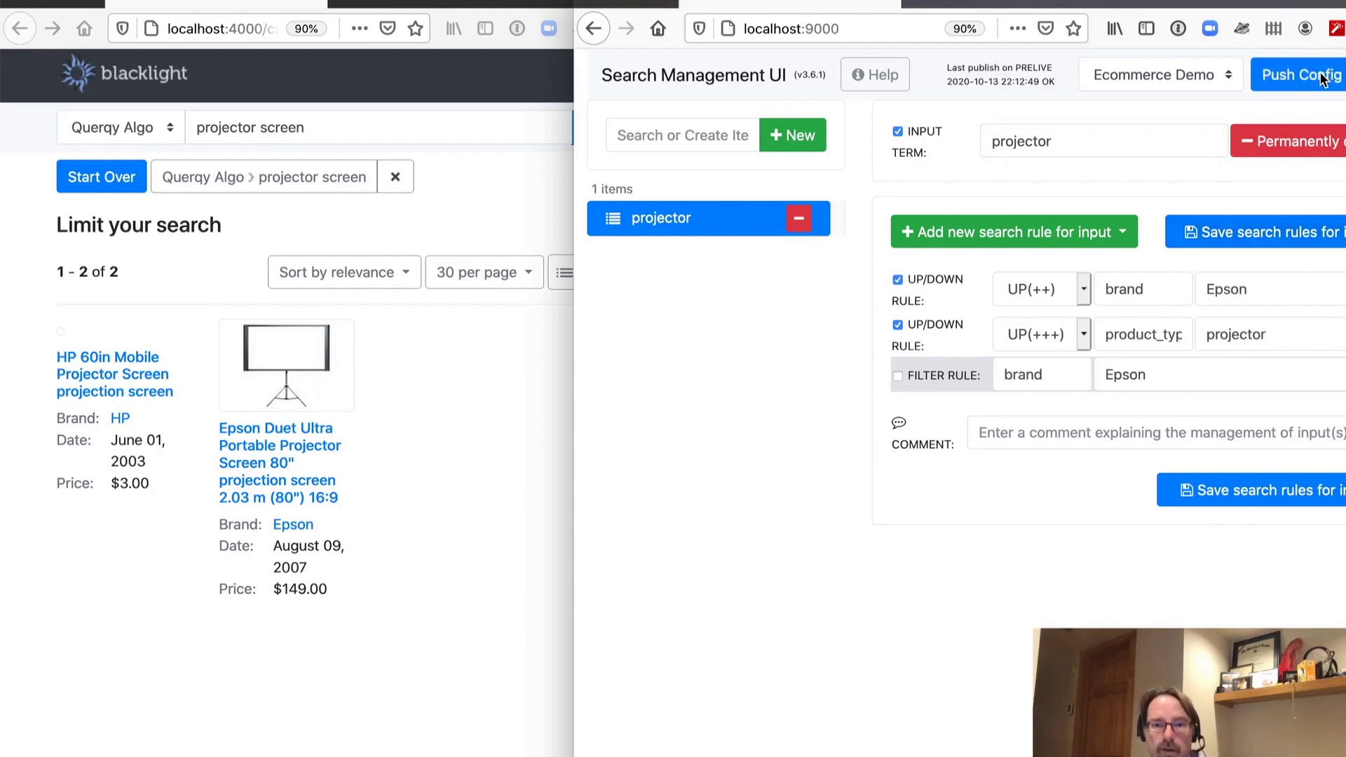
left_click(560, 129)
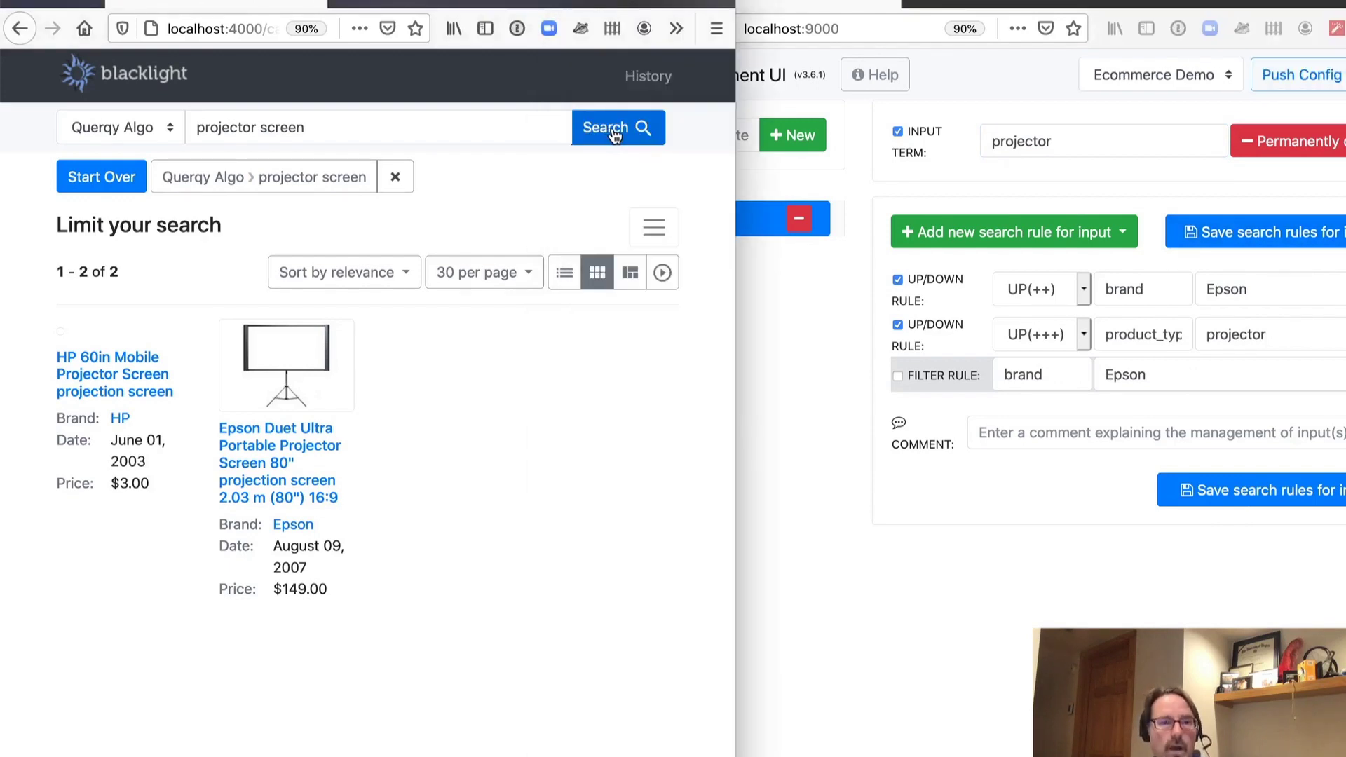
Confirm Epson Duet leads 'projector screen', then search 'projector lamp' and review its 107 results
left_click(613, 133)
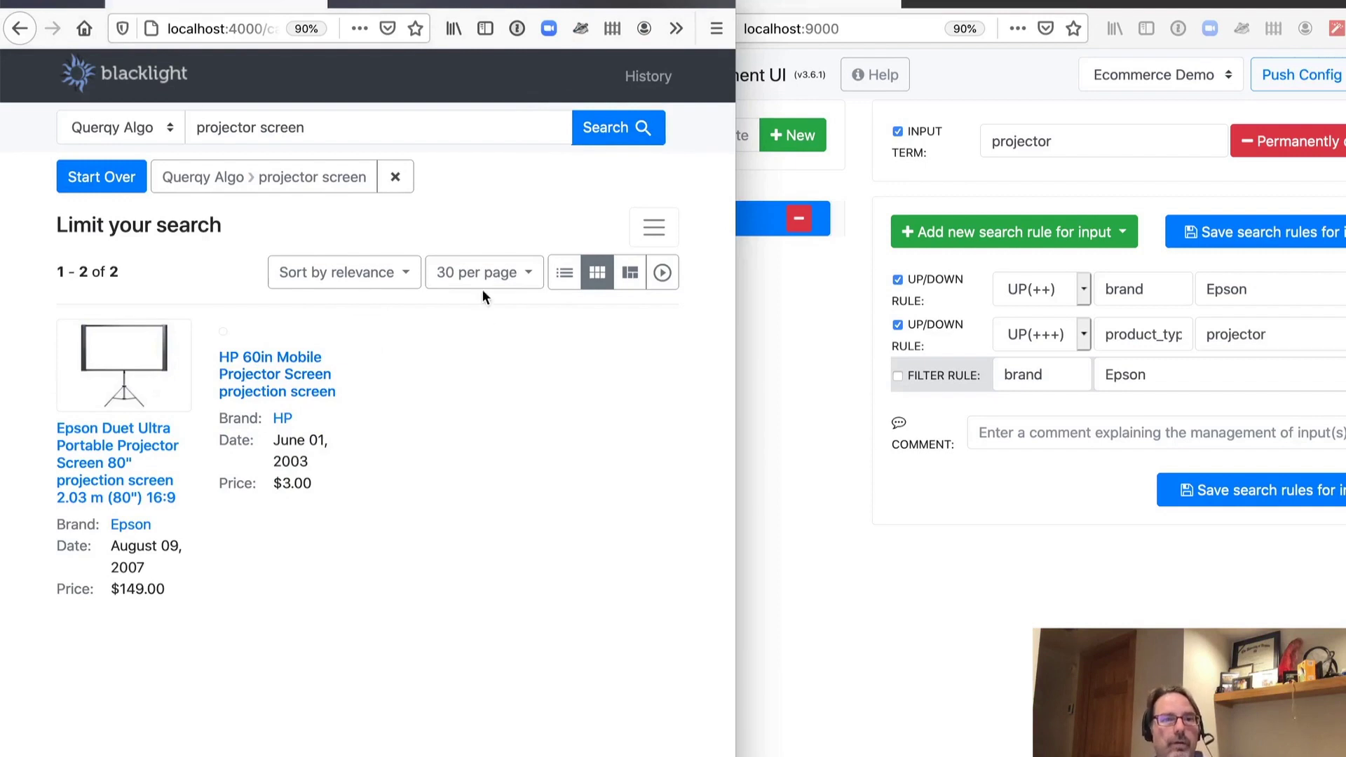
left_click_drag(336, 140, 261, 132)
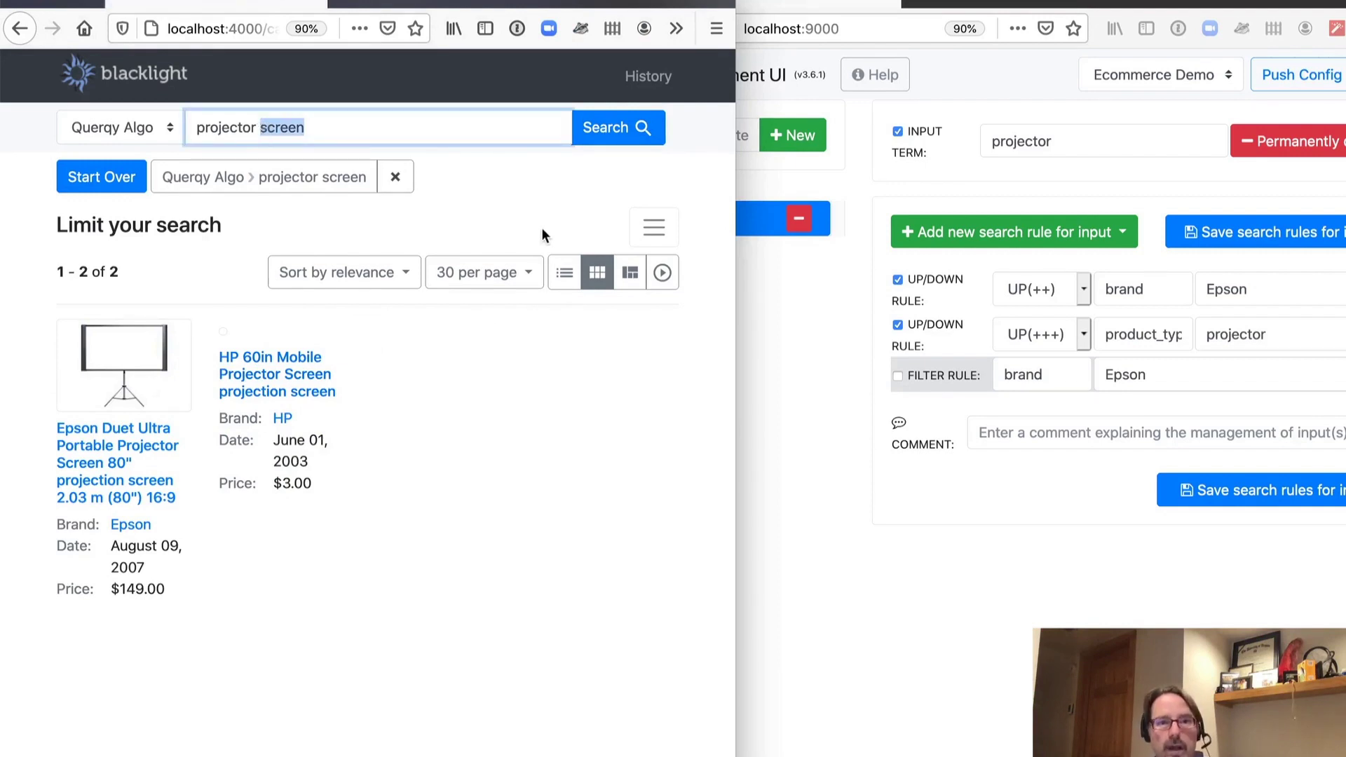
type("lamp")
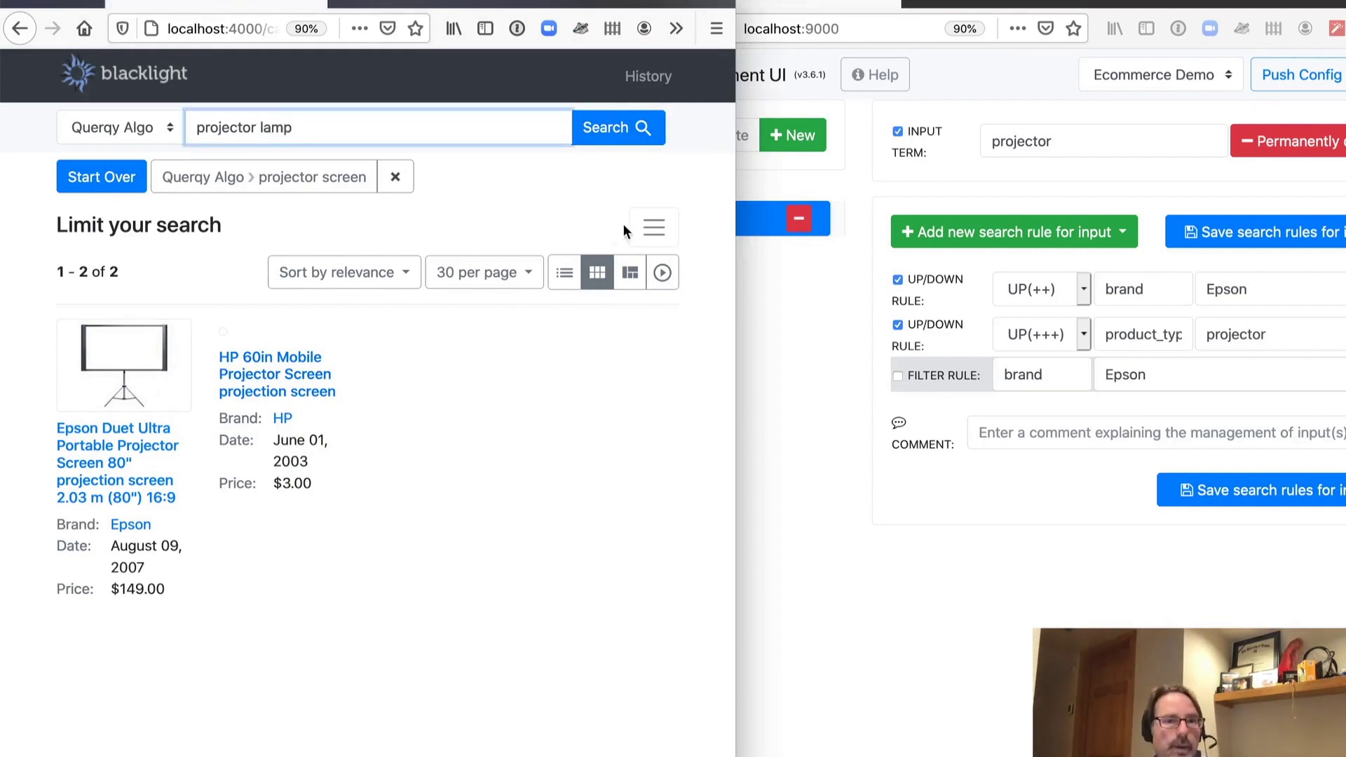
left_click(632, 133)
scroll(645, 613, "down", 3)
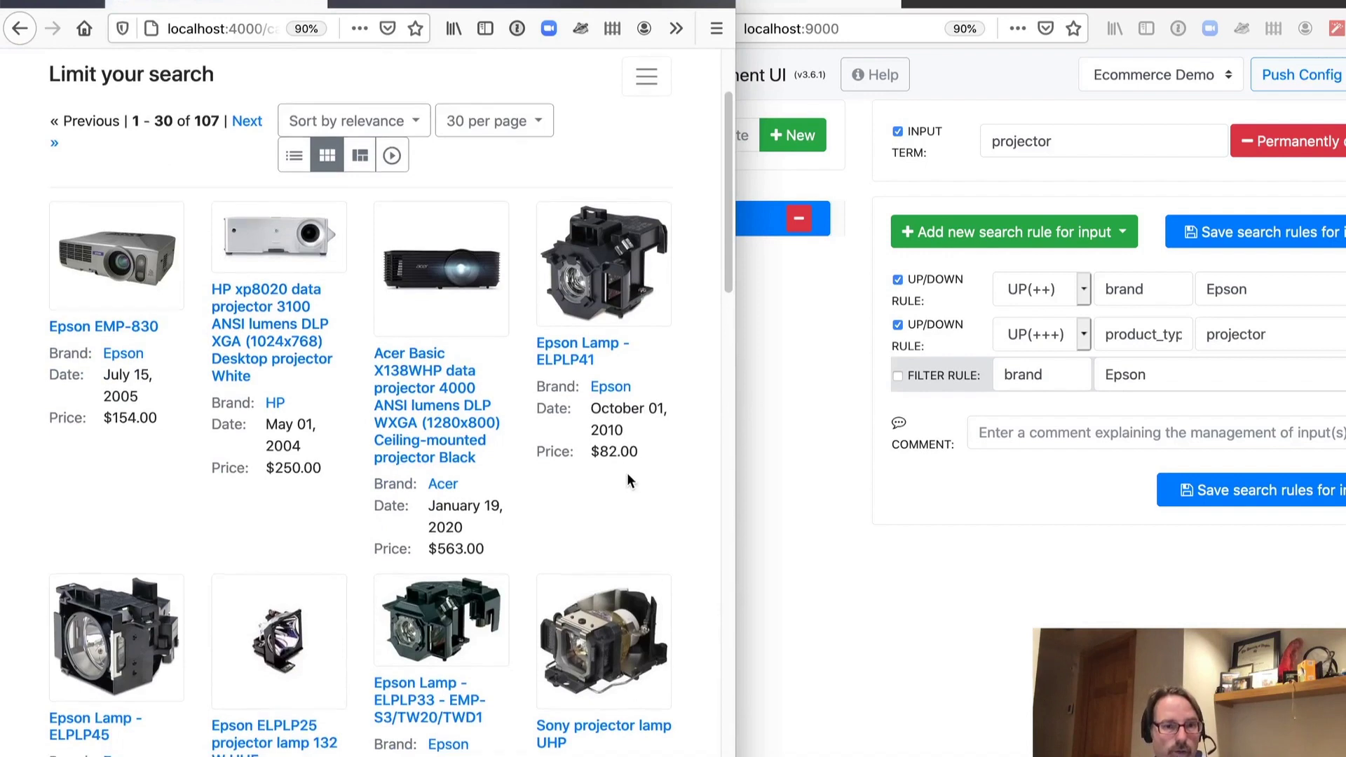
scroll(627, 472, "down", 5)
scroll(629, 469, "up", 7)
left_click_drag(326, 127, 249, 127)
Search plain 'projector' again and scroll through the 160 results led by the Epson EMP-830
key("BackSpace")
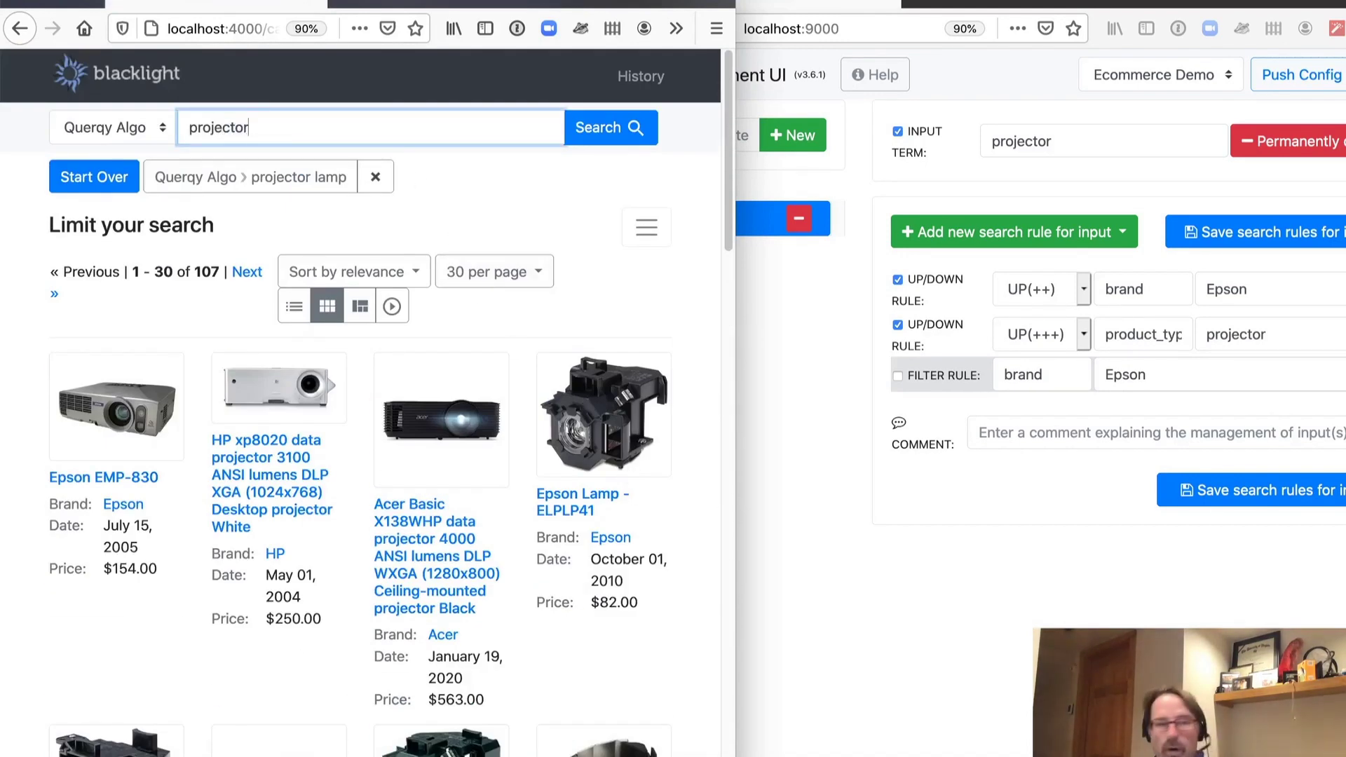
left_click(628, 144)
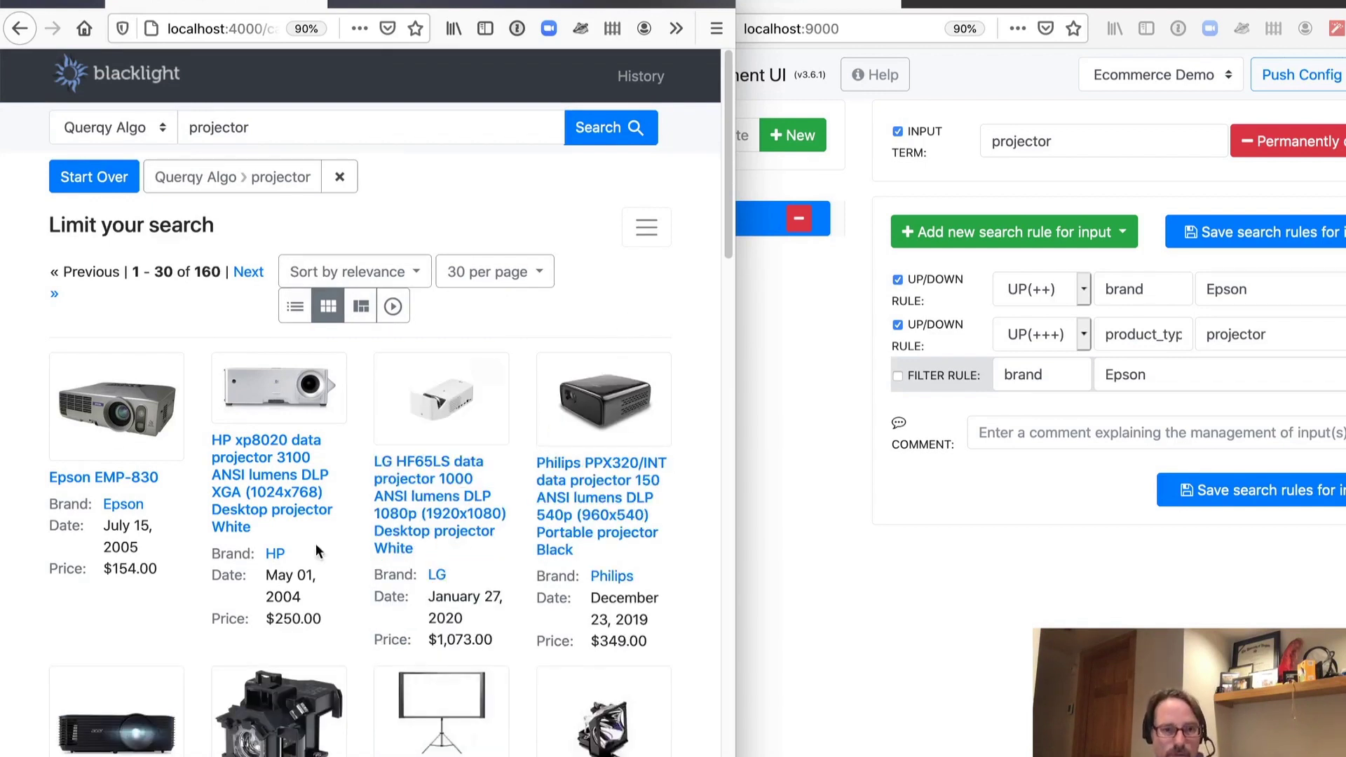
scroll(292, 527, "down", 3)
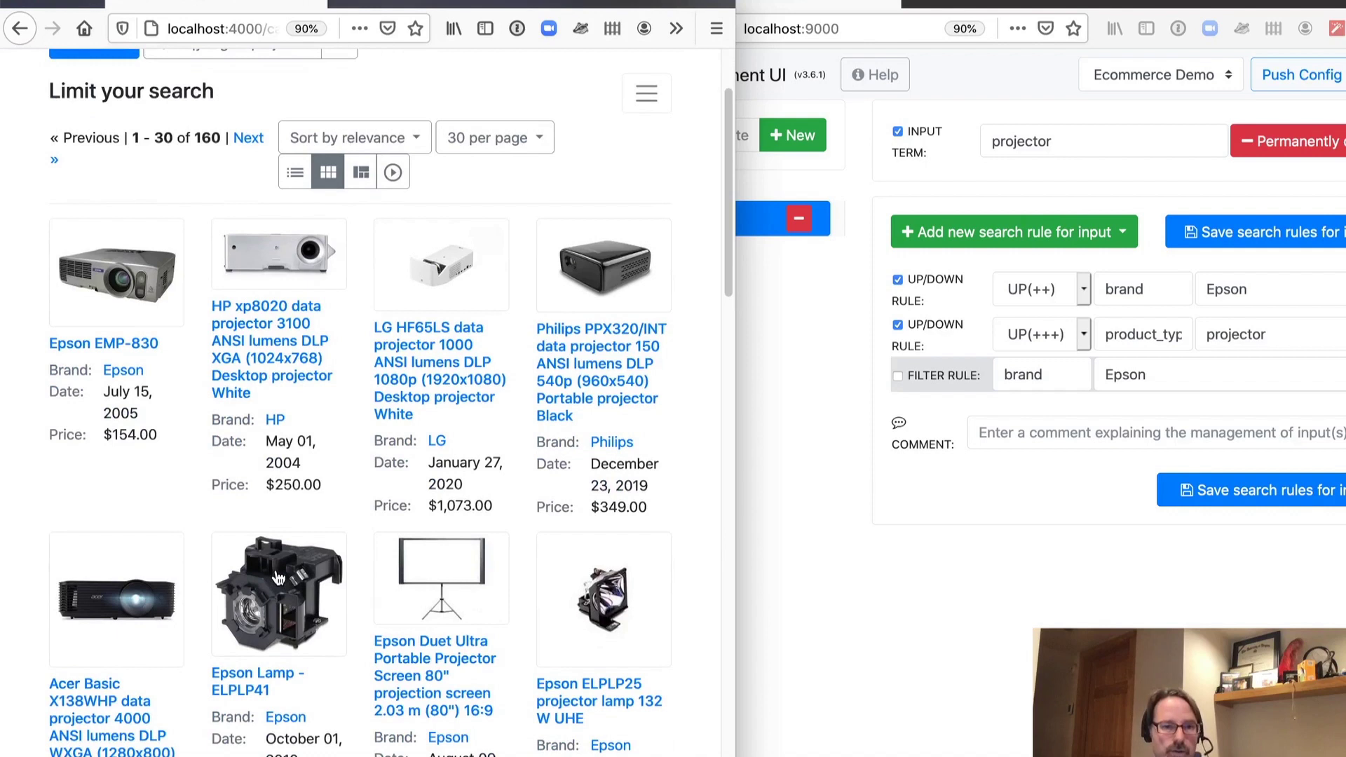
scroll(288, 571, "down", 7)
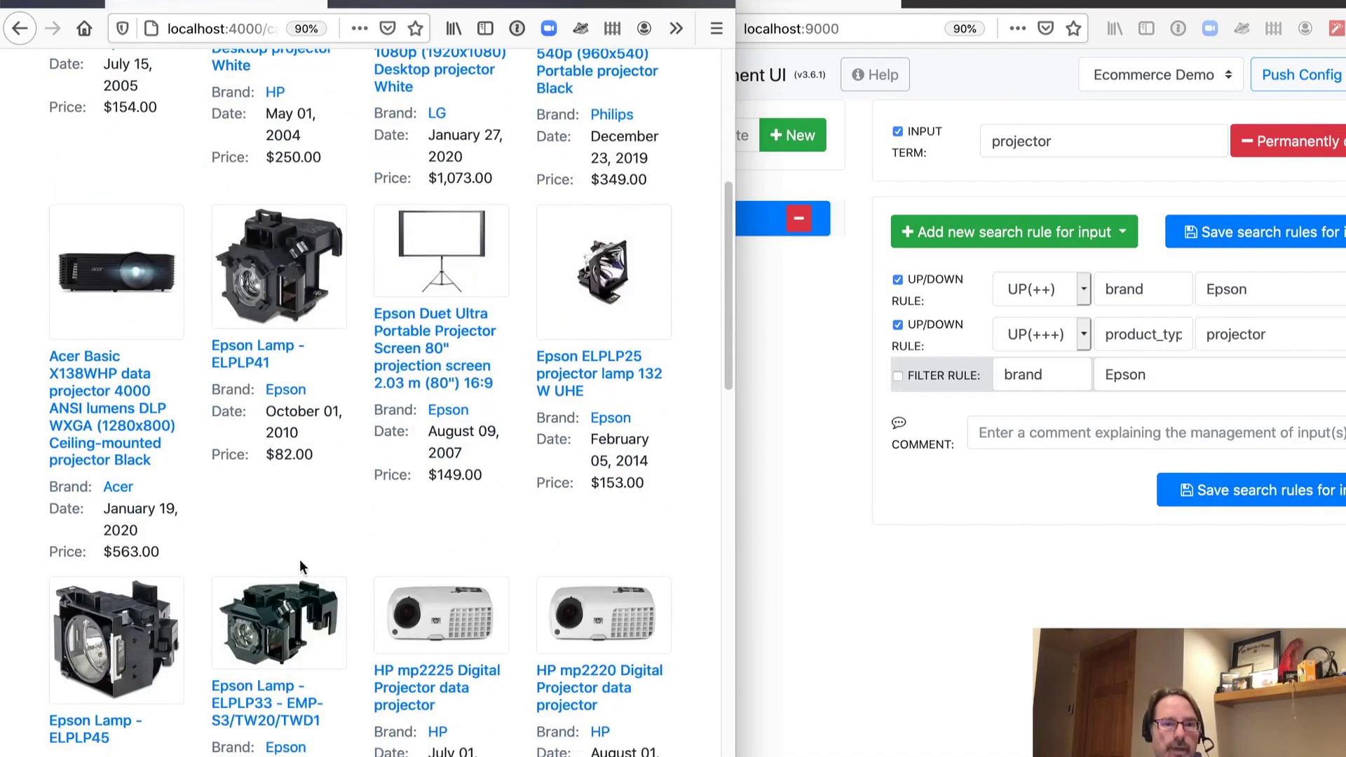
scroll(434, 577, "down", 5)
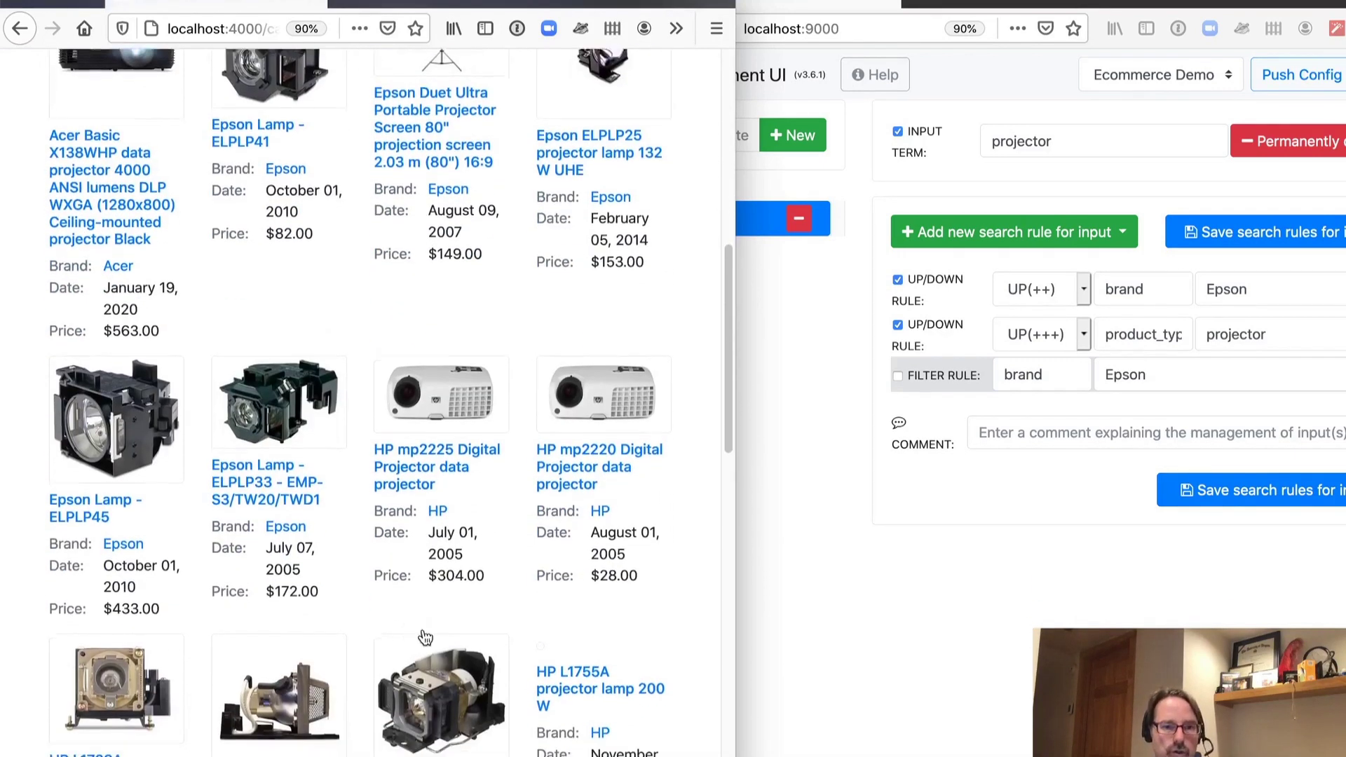